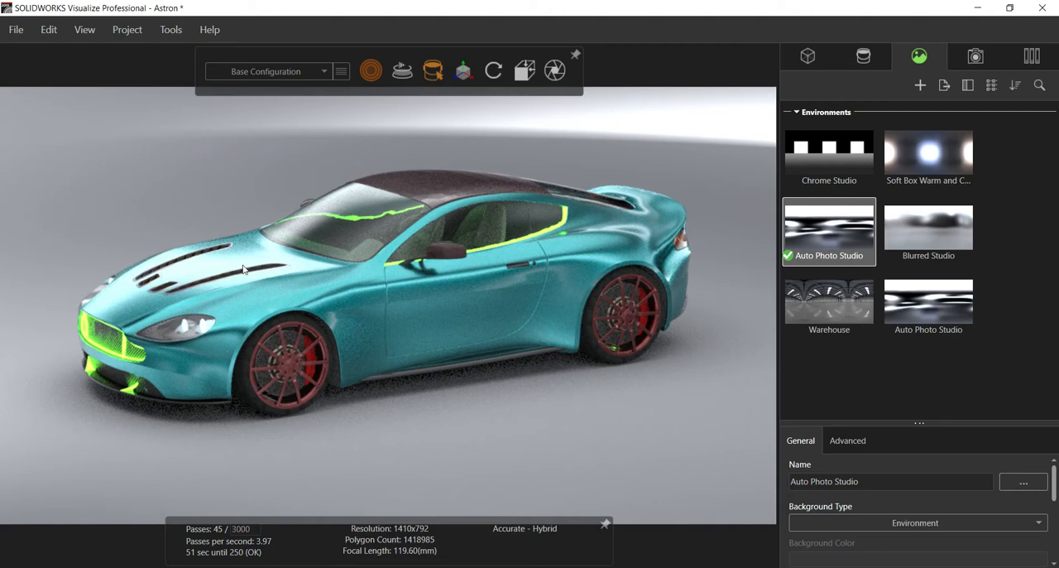
pyautogui.click(218, 161)
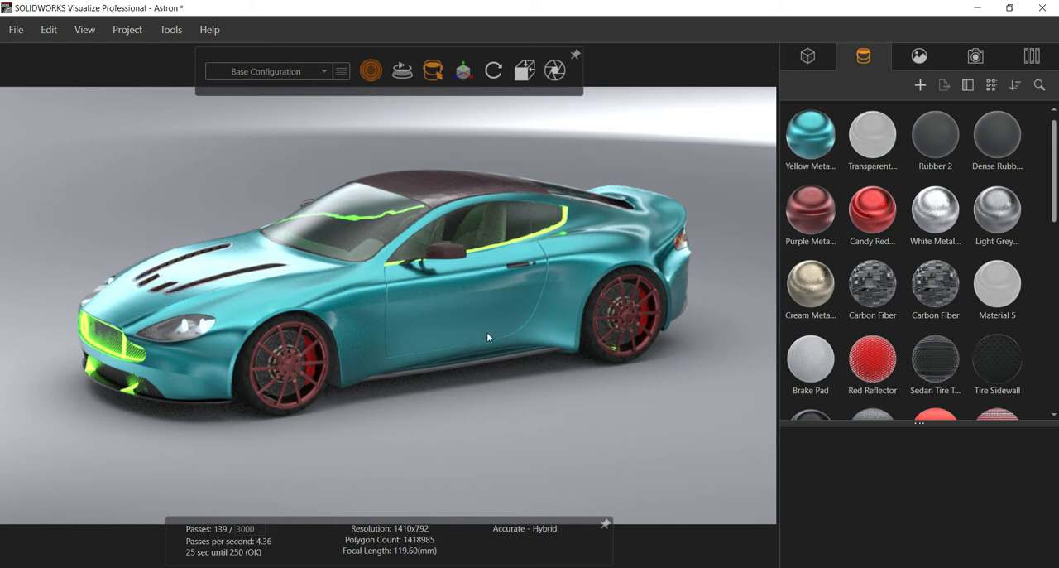
pyautogui.click(927, 59)
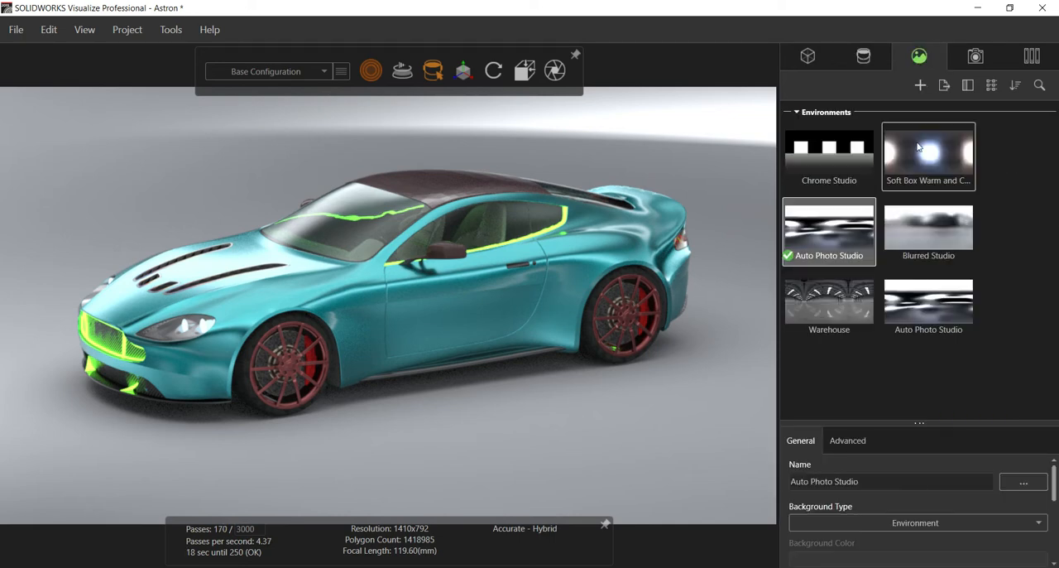
pyautogui.click(922, 86)
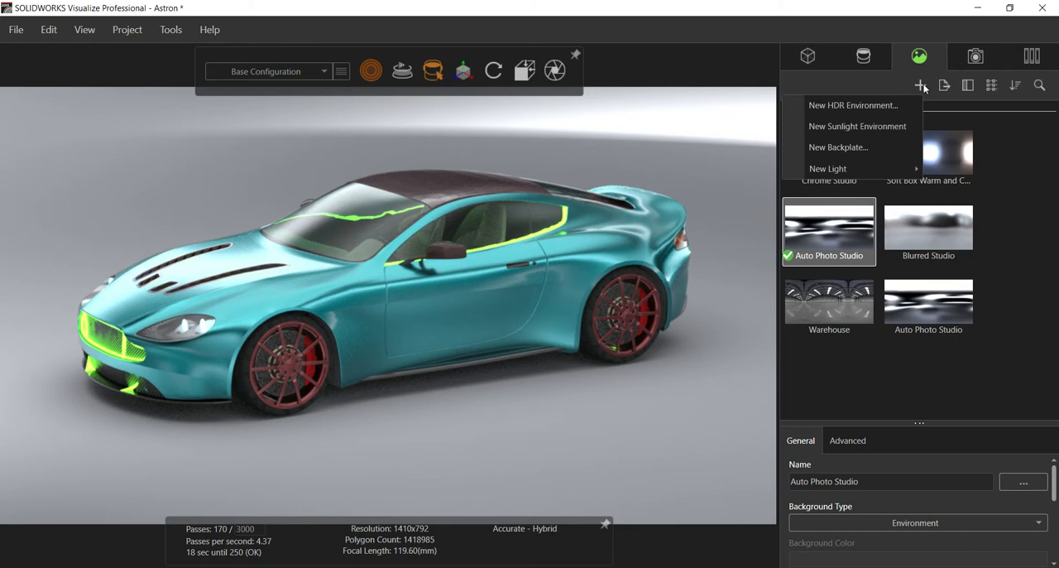
pyautogui.click(965, 48)
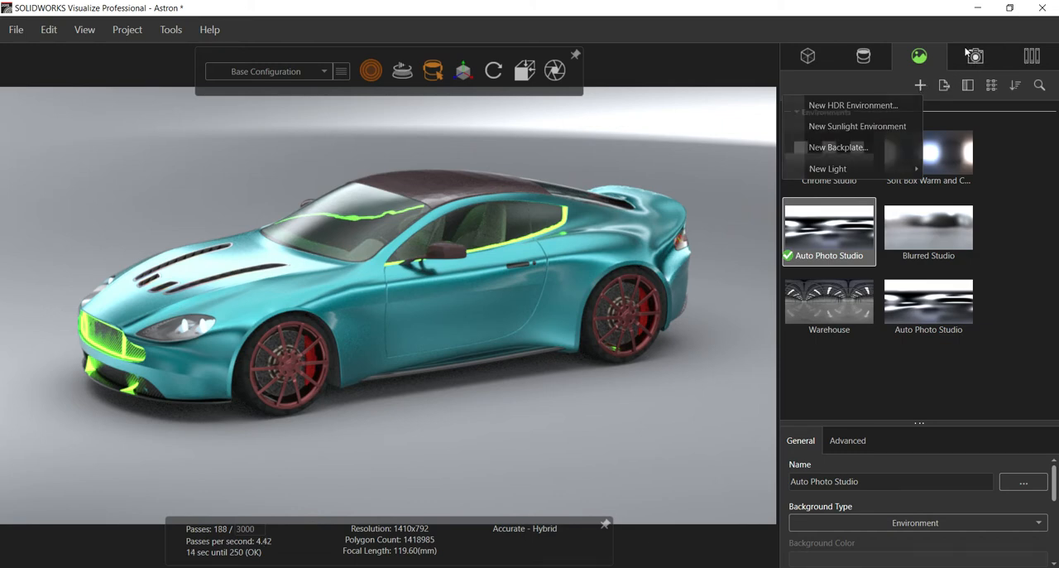
pyautogui.click(920, 85)
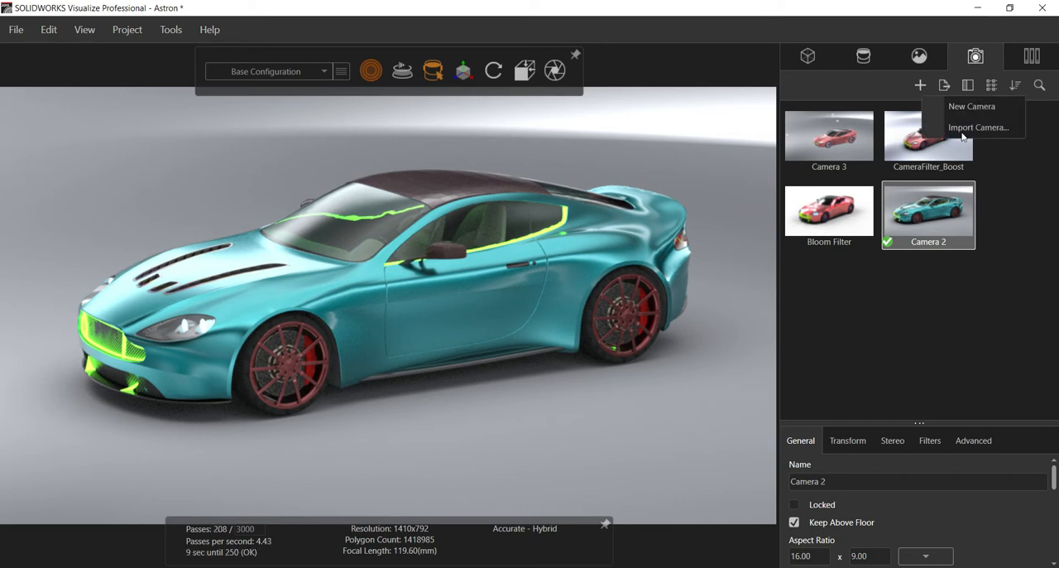
# Step: Create a new image decal from the Logo file on the Desktop
pyautogui.click(863, 56)
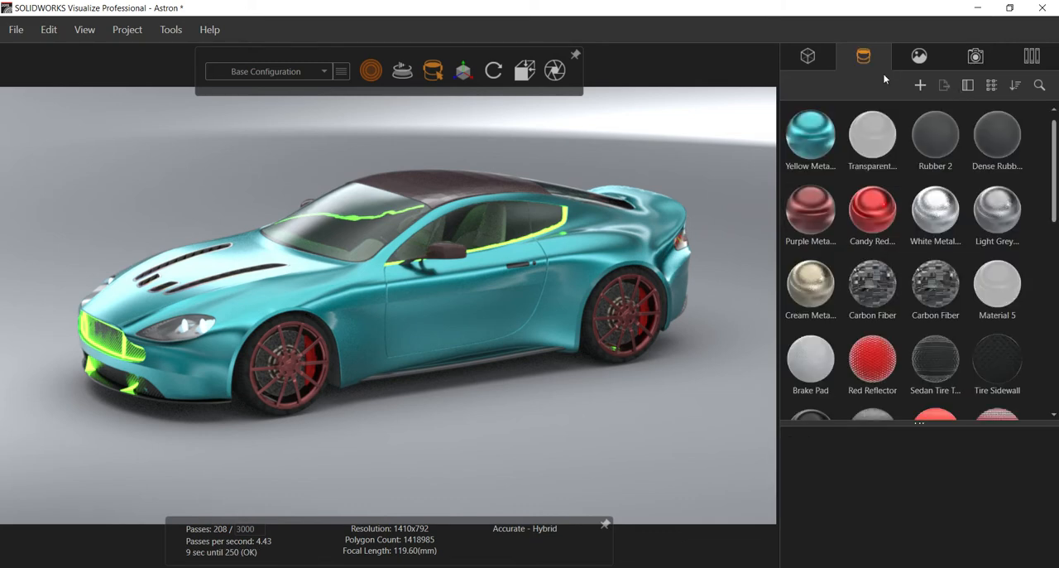
pyautogui.click(920, 86)
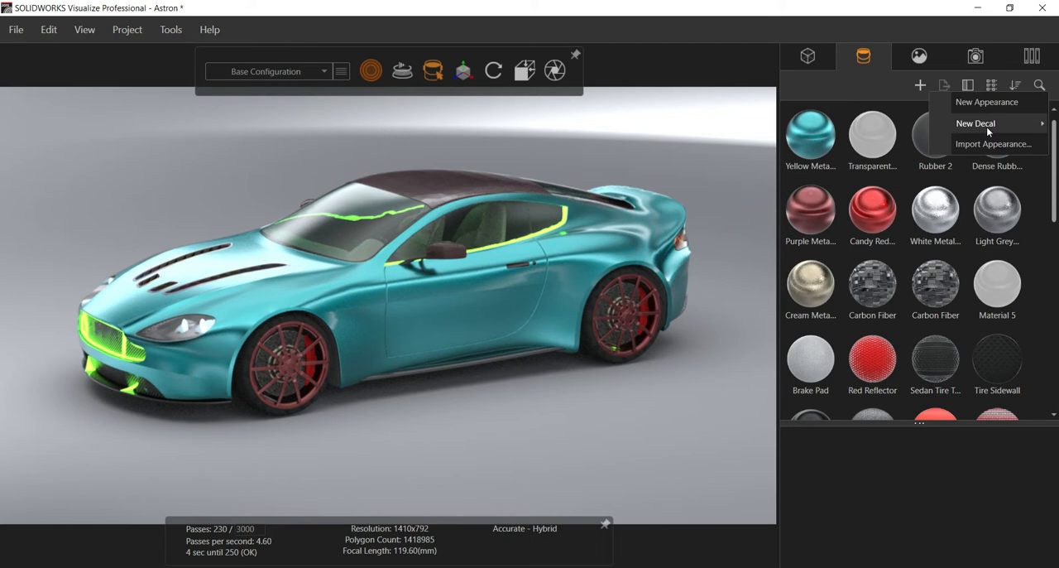
pyautogui.moveTo(987, 127)
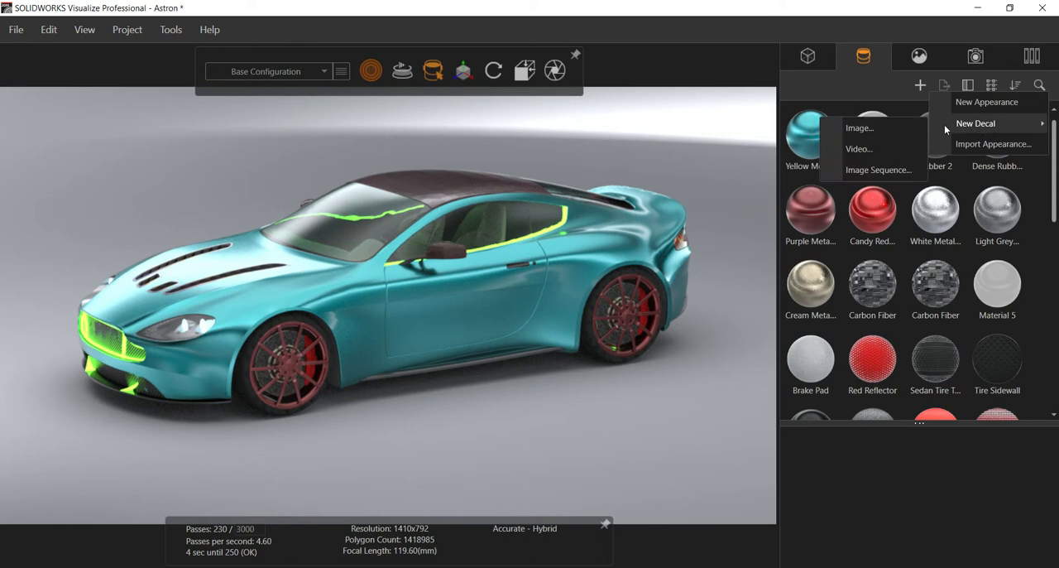
pyautogui.click(861, 128)
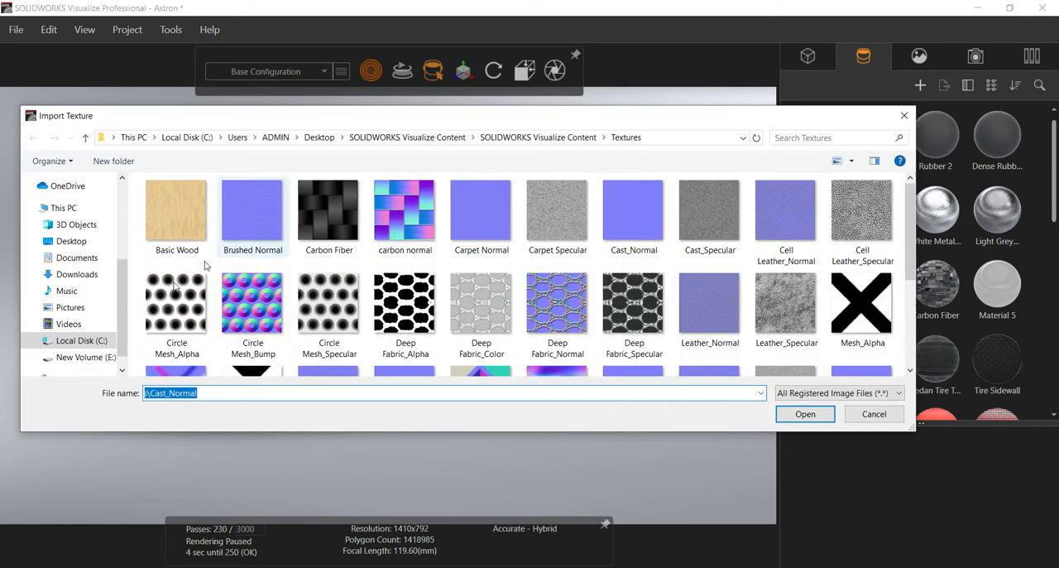
pyautogui.click(83, 241)
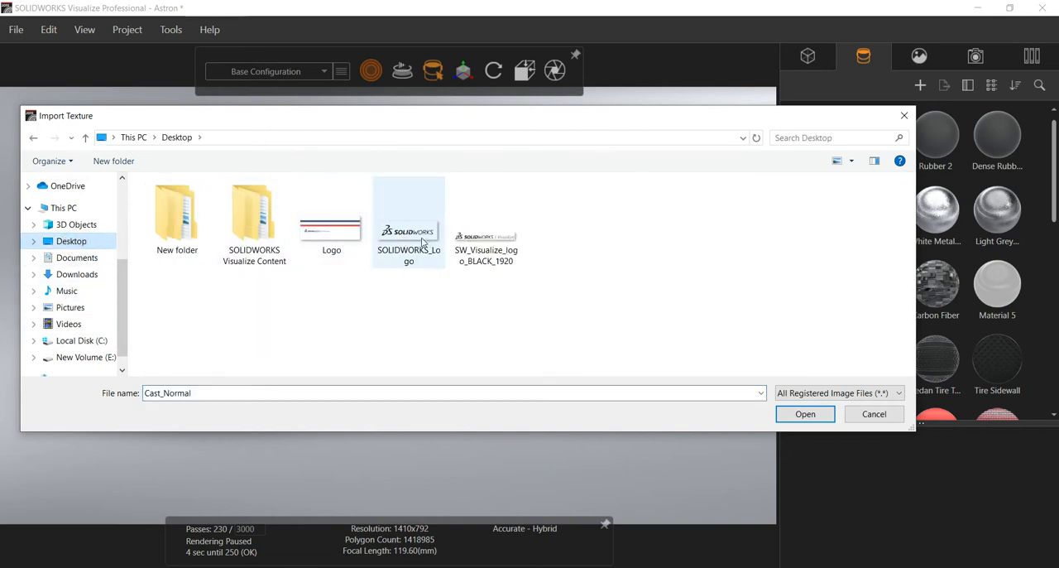
pyautogui.click(307, 245)
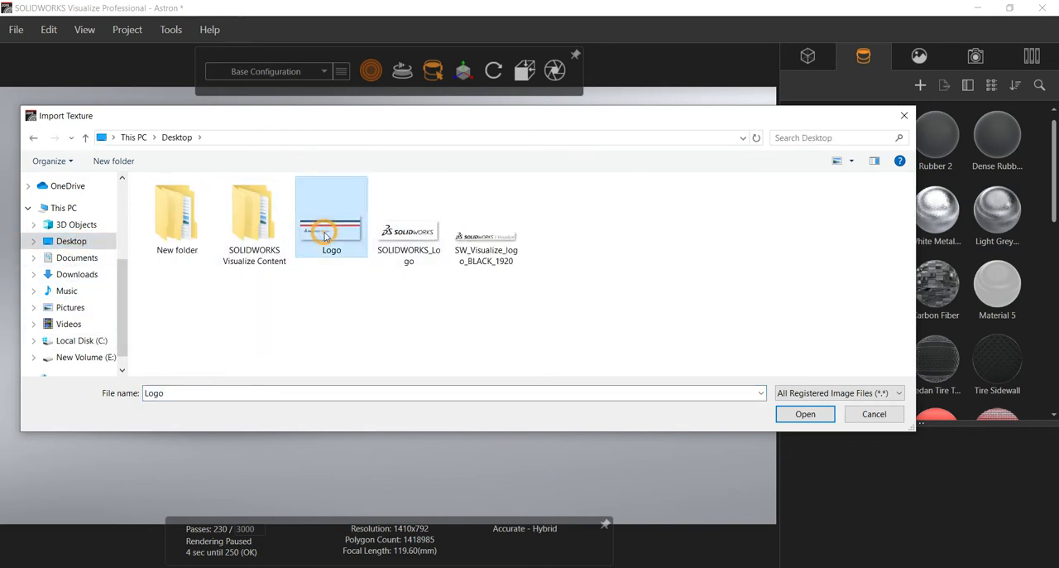
pyautogui.click(804, 413)
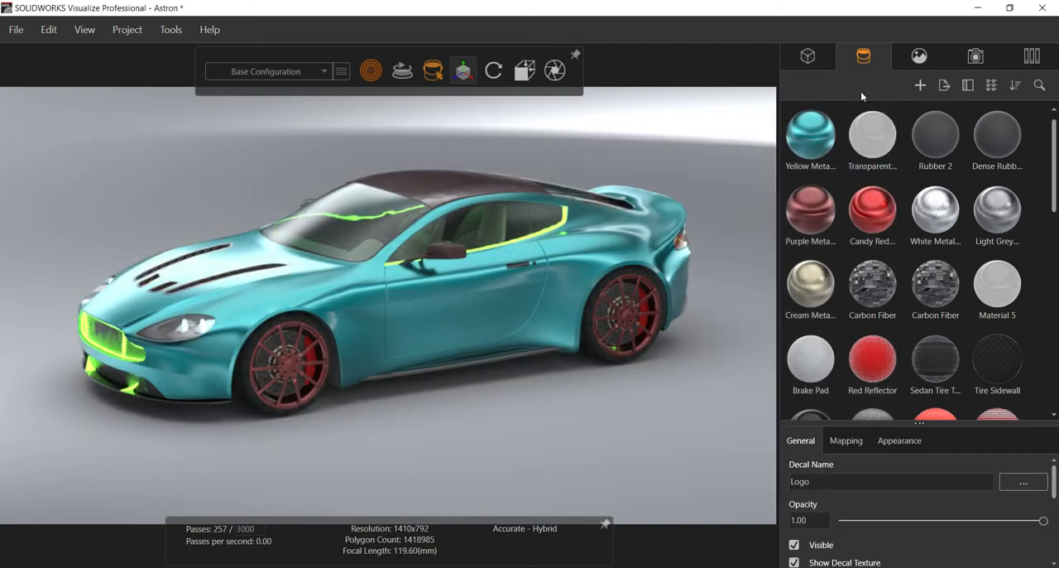
# Step: Apply the Logo decal to the car's windshield
pyautogui.click(917, 56)
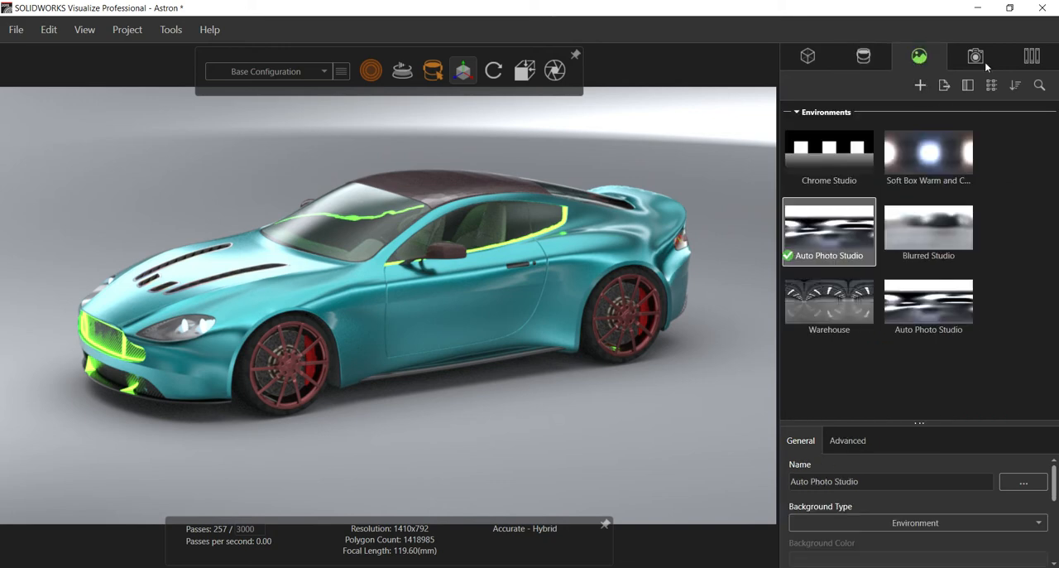
pyautogui.click(866, 56)
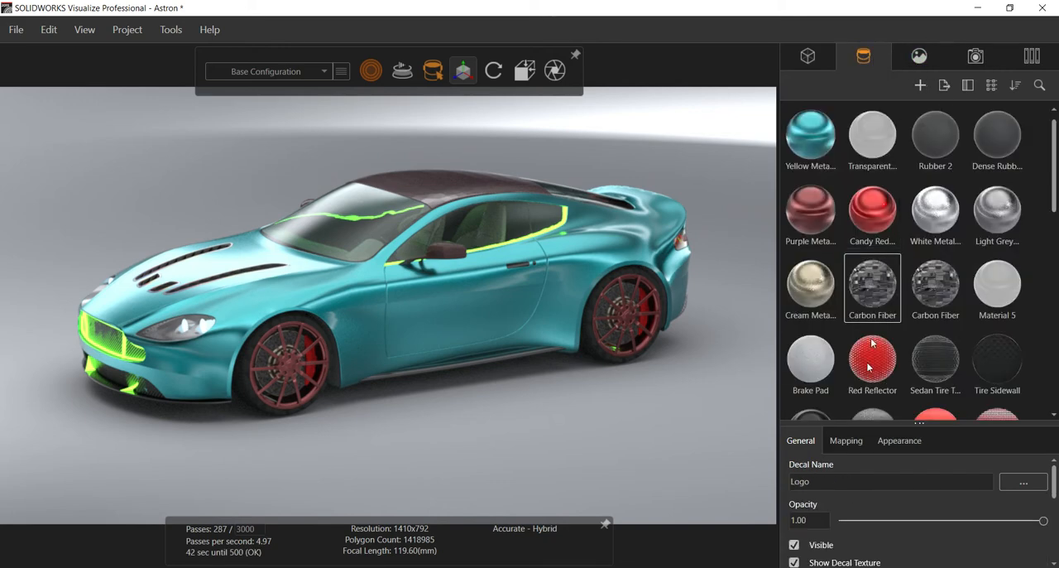
pyautogui.scroll(-10, 867, 365)
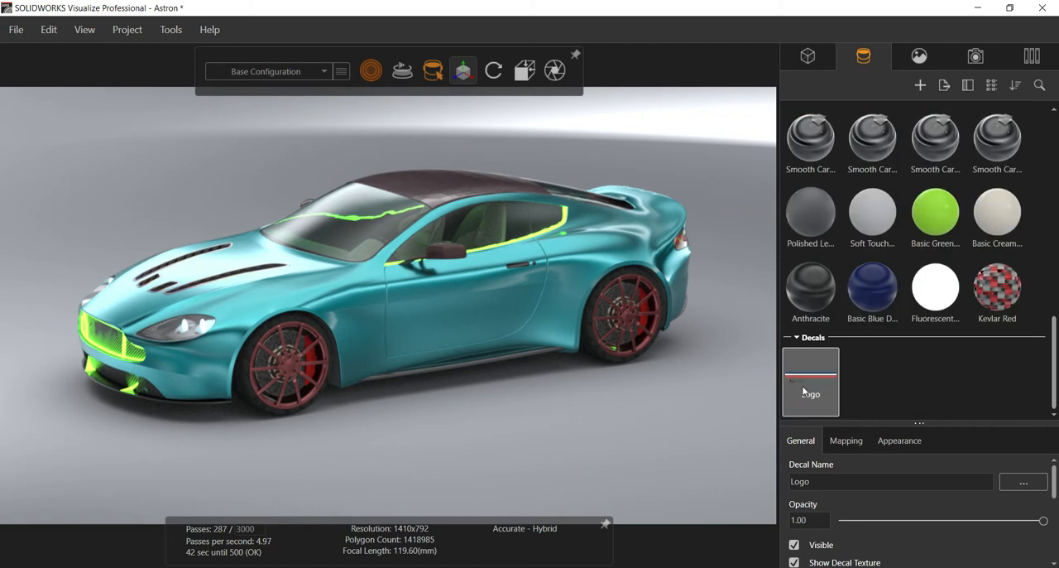
pyautogui.moveTo(807, 374); pyautogui.dragTo(360, 232)
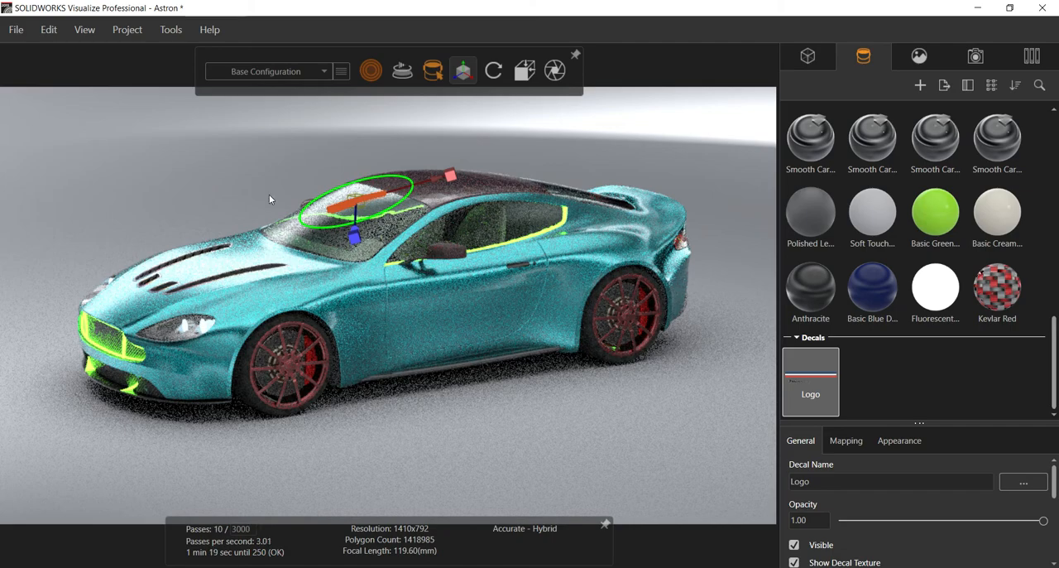
# Step: Set the render mode to Preview and rotate the Logo decal about a quarter turn on the windshield
pyautogui.moveTo(269, 198); pyautogui.dragTo(402, 215)
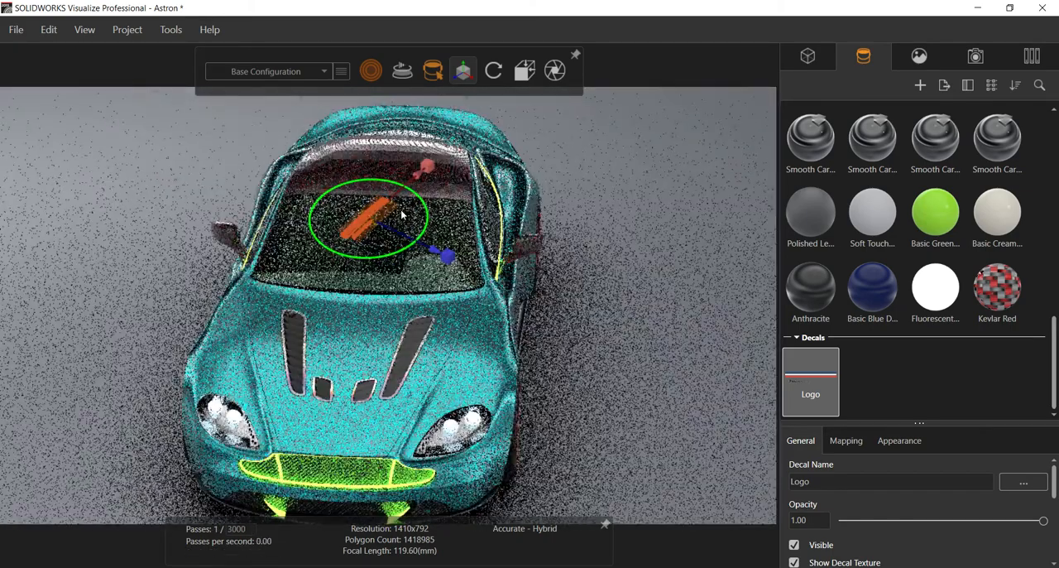
pyautogui.scroll(1, 401, 203)
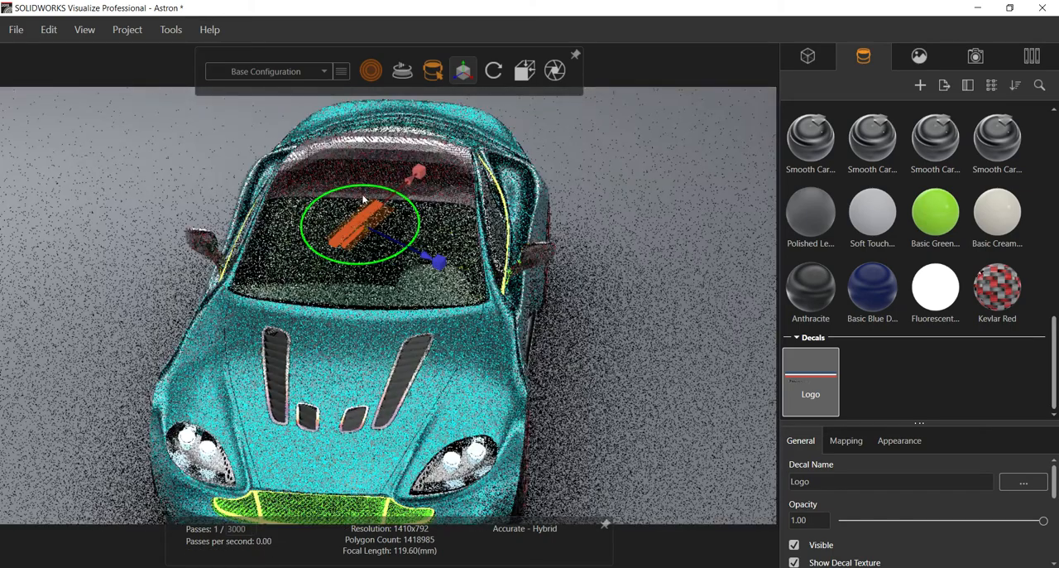
pyautogui.scroll(3, 362, 199)
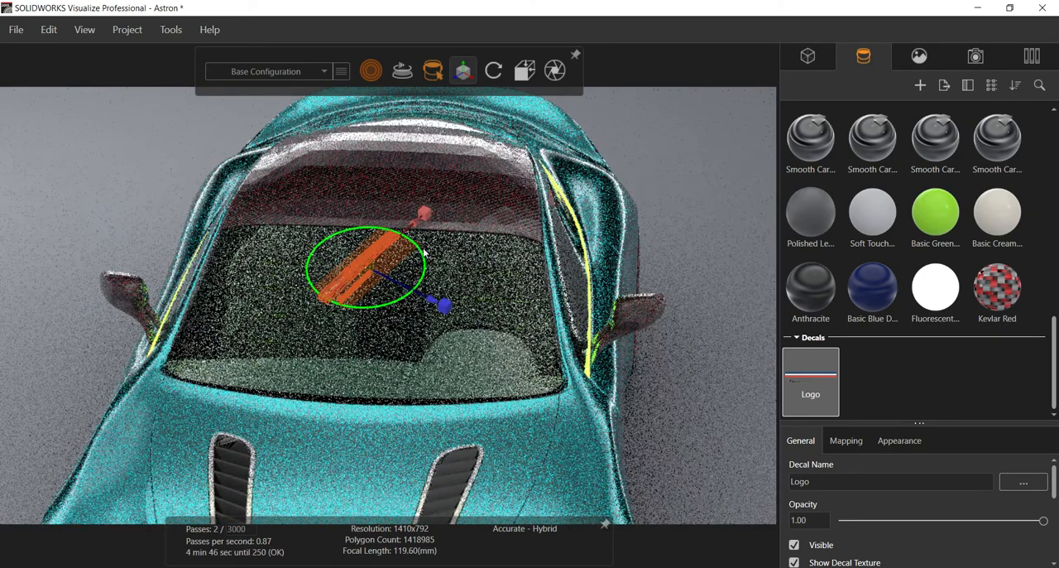
pyautogui.moveTo(370, 72)
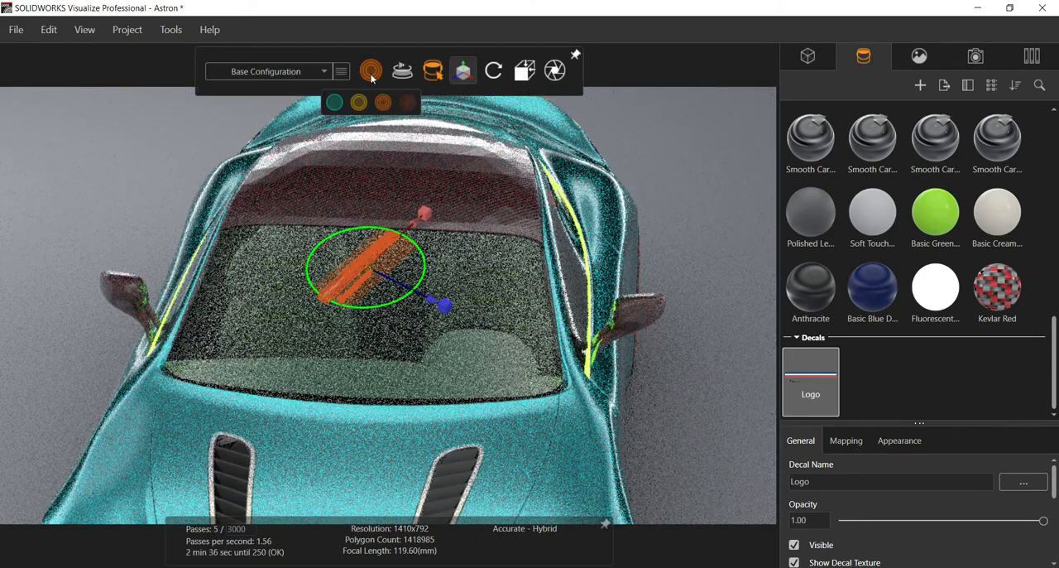
pyautogui.click(336, 104)
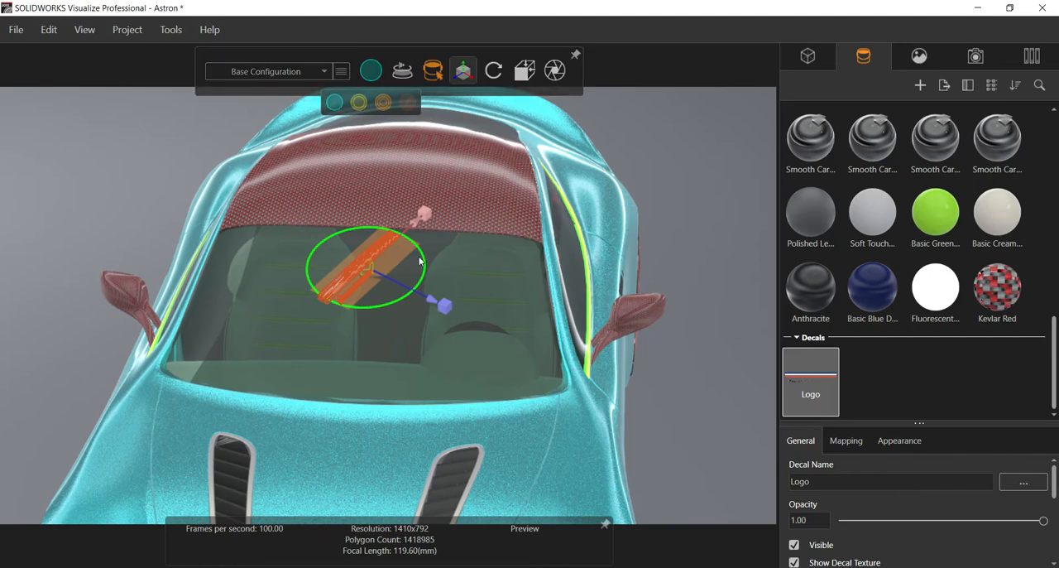
pyautogui.scroll(5, 419, 261)
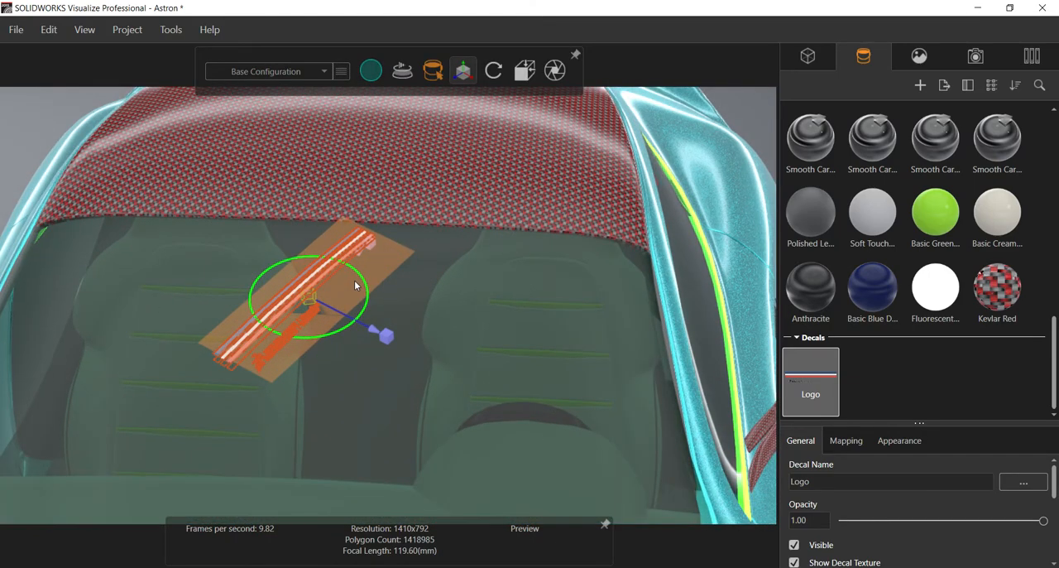
pyautogui.moveTo(368, 288); pyautogui.dragTo(231, 158)
# Step: Examine the Logo decal's general, masking, mapping and appearance settings
pyautogui.scroll(-2, 805, 517)
pyautogui.scroll(1, 808, 523)
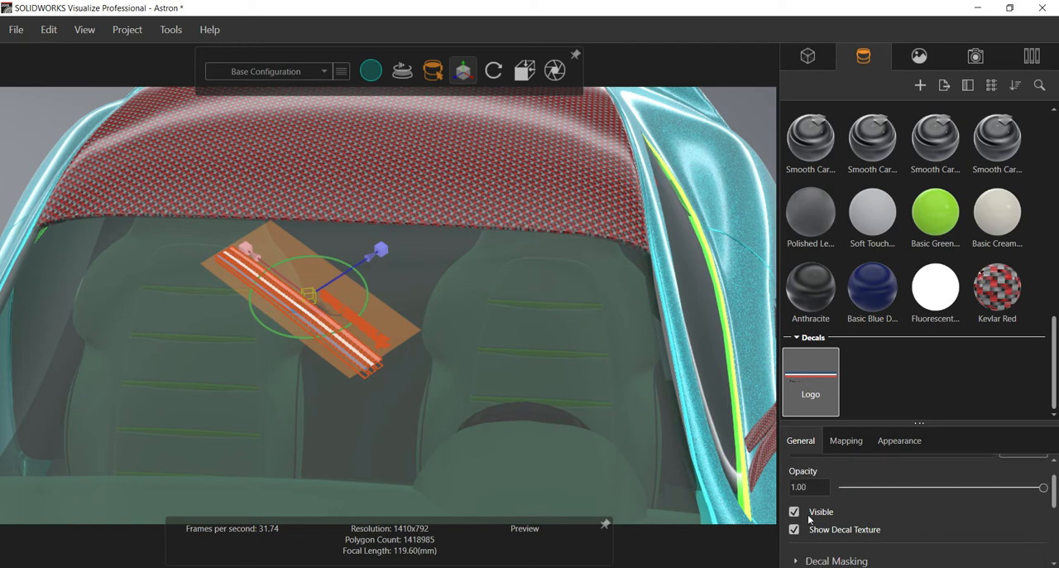
pyautogui.scroll(1, 814, 486)
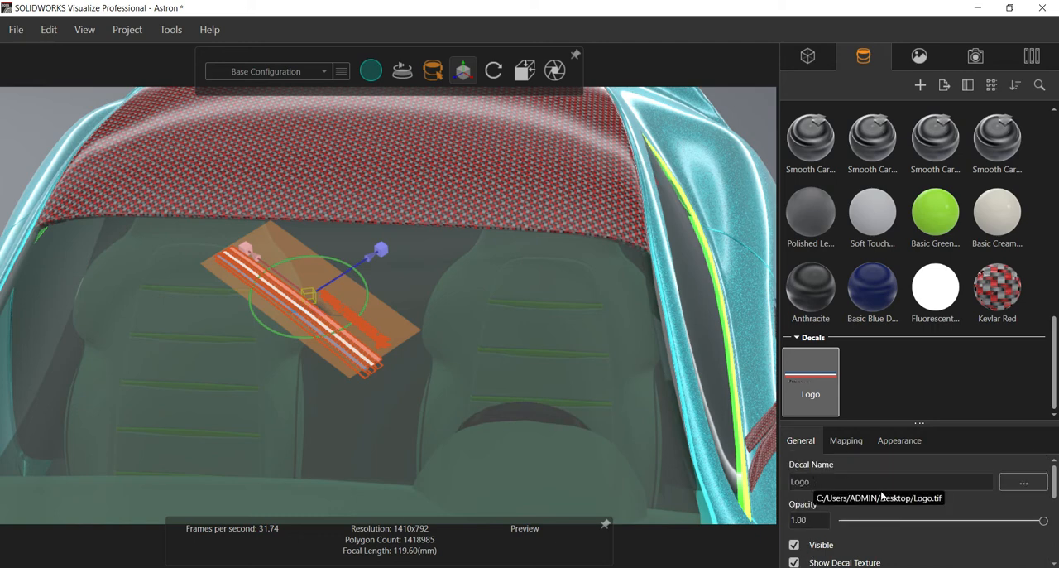
pyautogui.scroll(-4, 880, 513)
pyautogui.scroll(1, 856, 500)
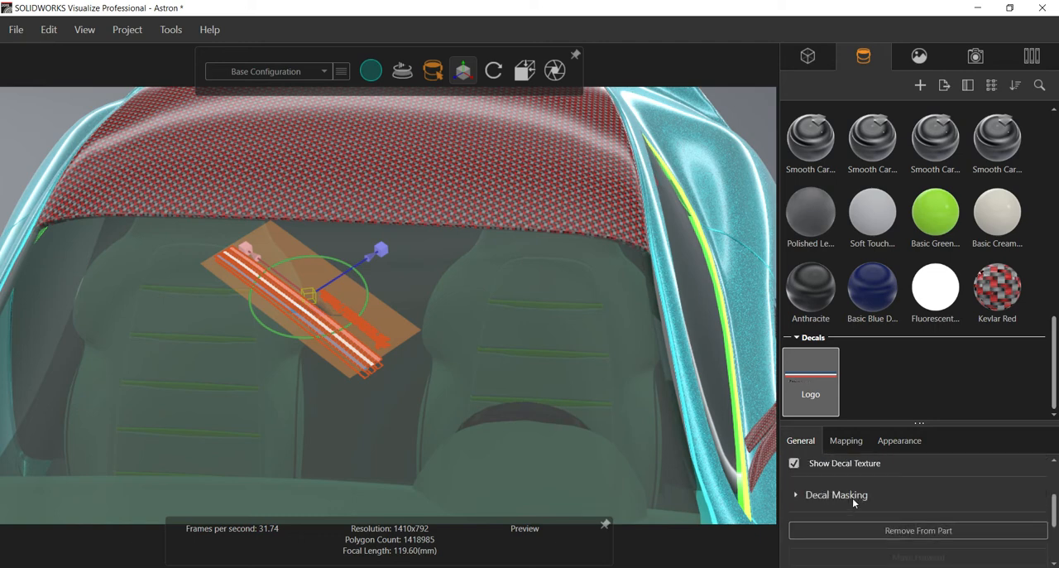
pyautogui.click(841, 440)
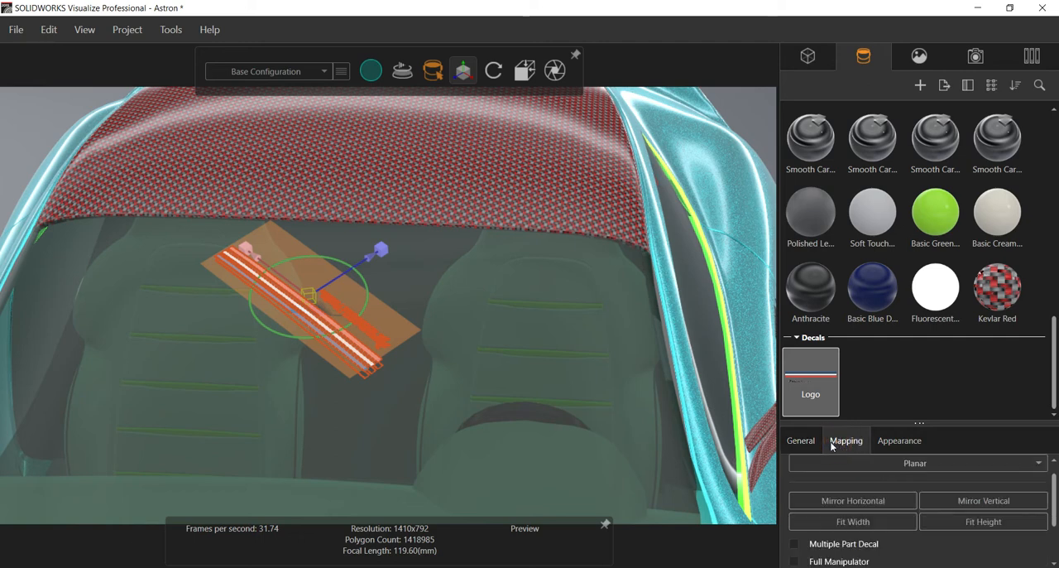
pyautogui.scroll(-2, 844, 511)
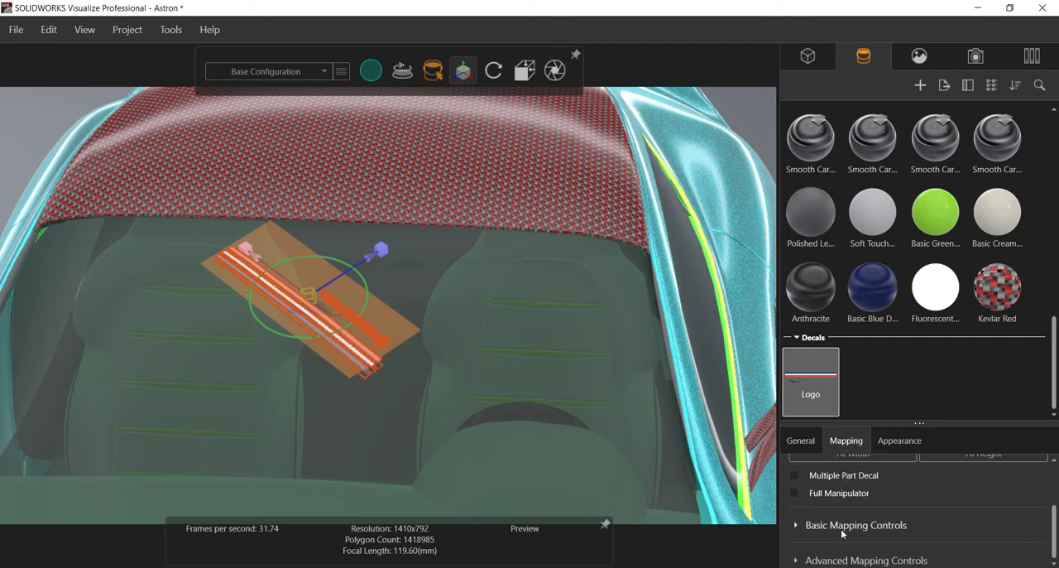
pyautogui.scroll(2, 840, 529)
pyautogui.moveTo(896, 423); pyautogui.dragTo(896, 206)
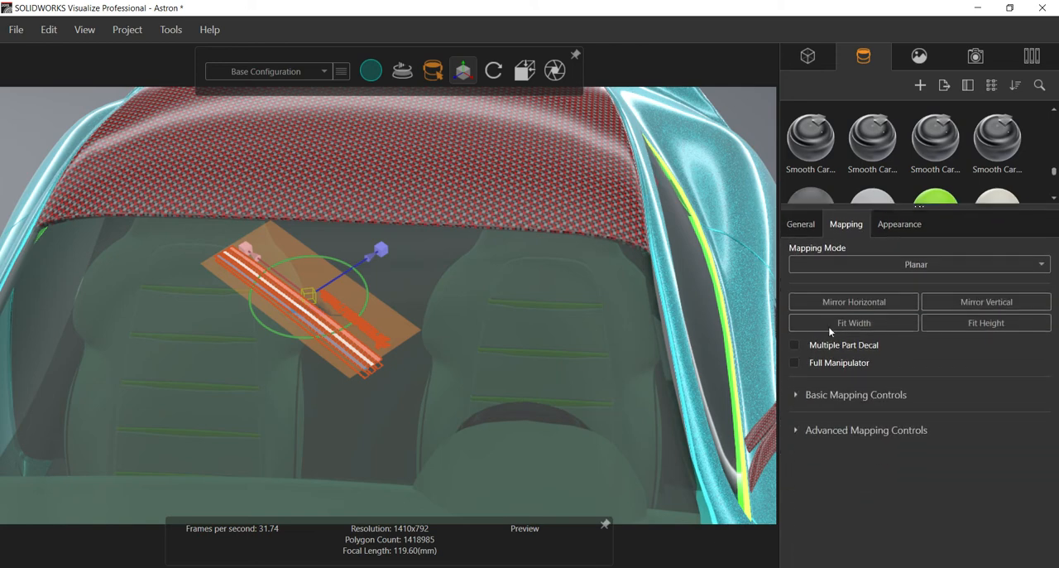
pyautogui.click(800, 223)
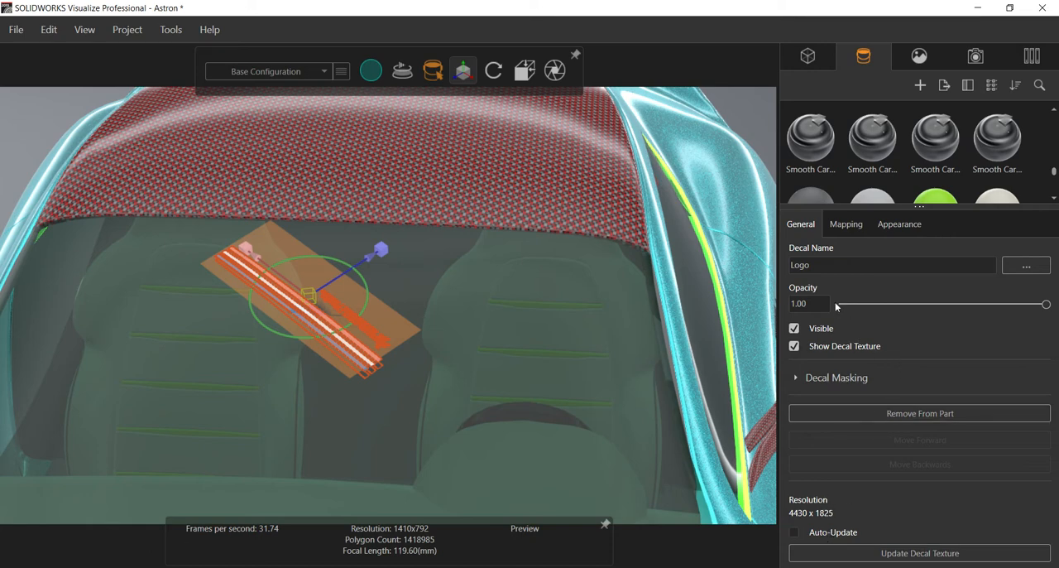
pyautogui.click(797, 377)
pyautogui.click(797, 377)
pyautogui.click(909, 225)
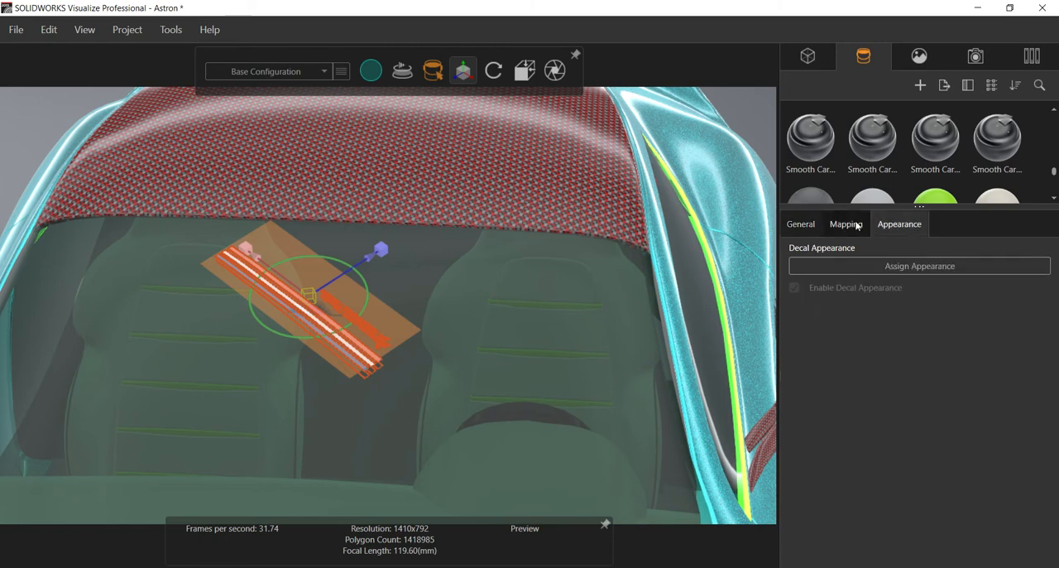
# Step: Try the Cylindrical mapping mode on the Logo decal and return it to Planar
pyautogui.click(852, 227)
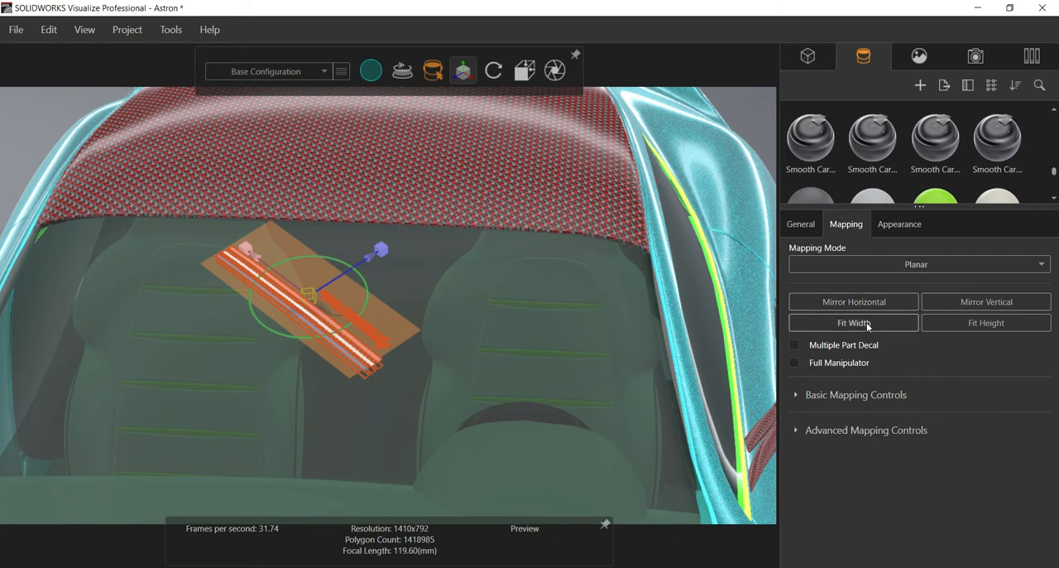
pyautogui.click(898, 266)
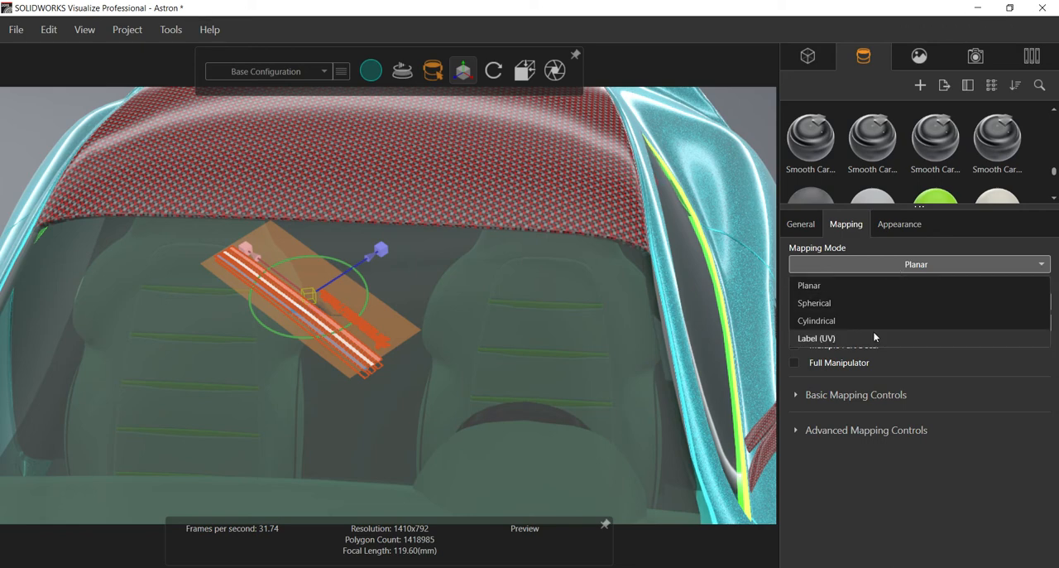
pyautogui.click(845, 320)
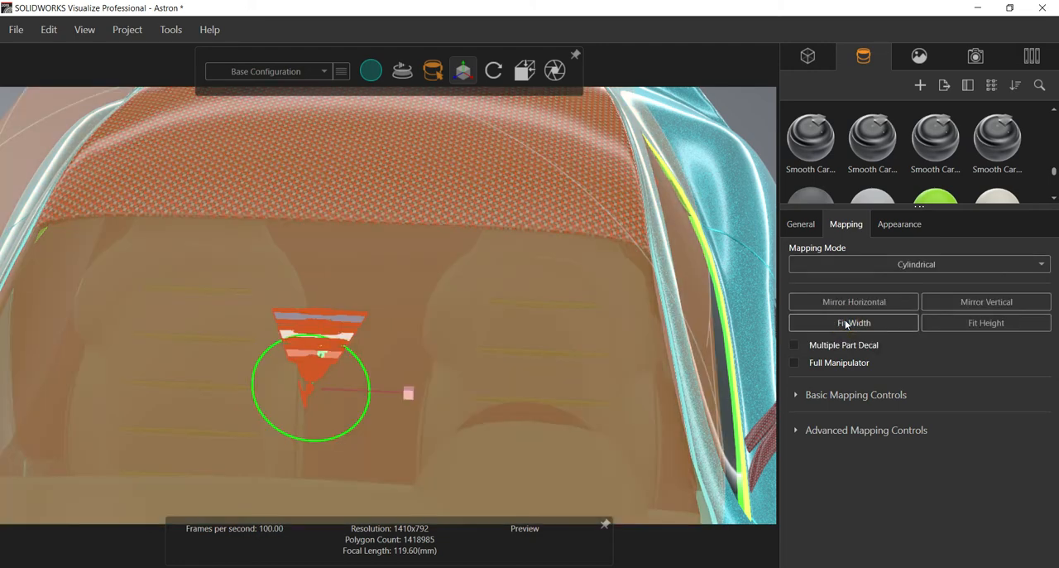
pyautogui.click(858, 264)
pyautogui.click(855, 285)
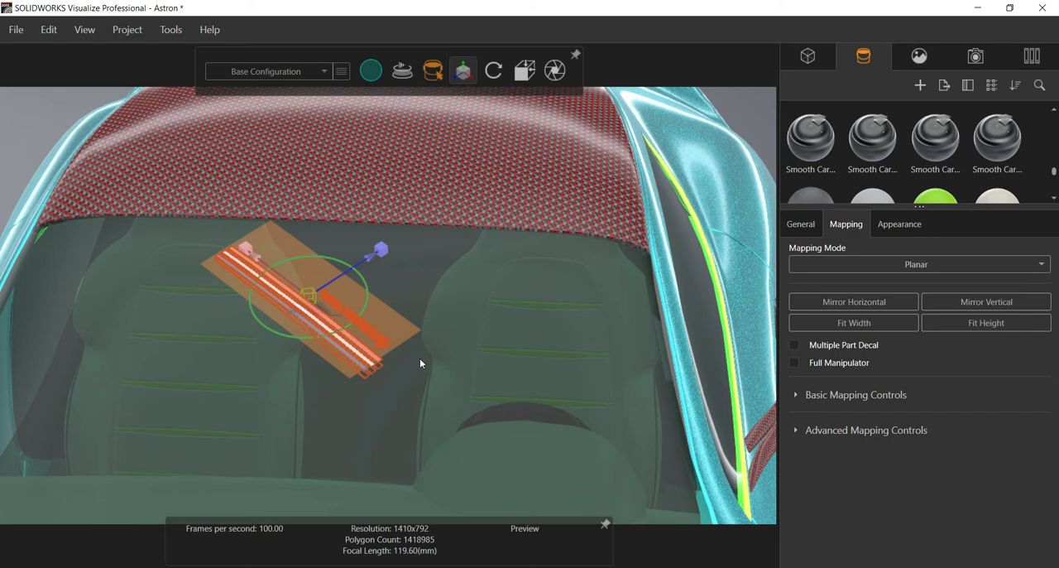
# Step: Rotate the Logo decal so its stripes run horizontally across the windshield
pyautogui.moveTo(364, 299); pyautogui.dragTo(386, 224)
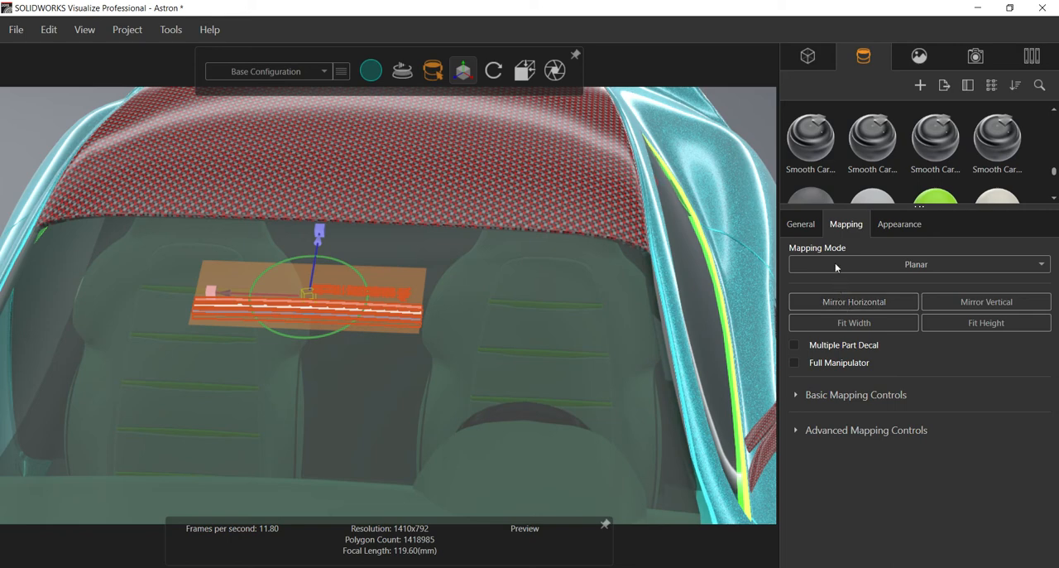
# Step: Review the Logo decal's general settings, checking its opacity at 1.00 and the Auto-Update option
pyautogui.click(799, 223)
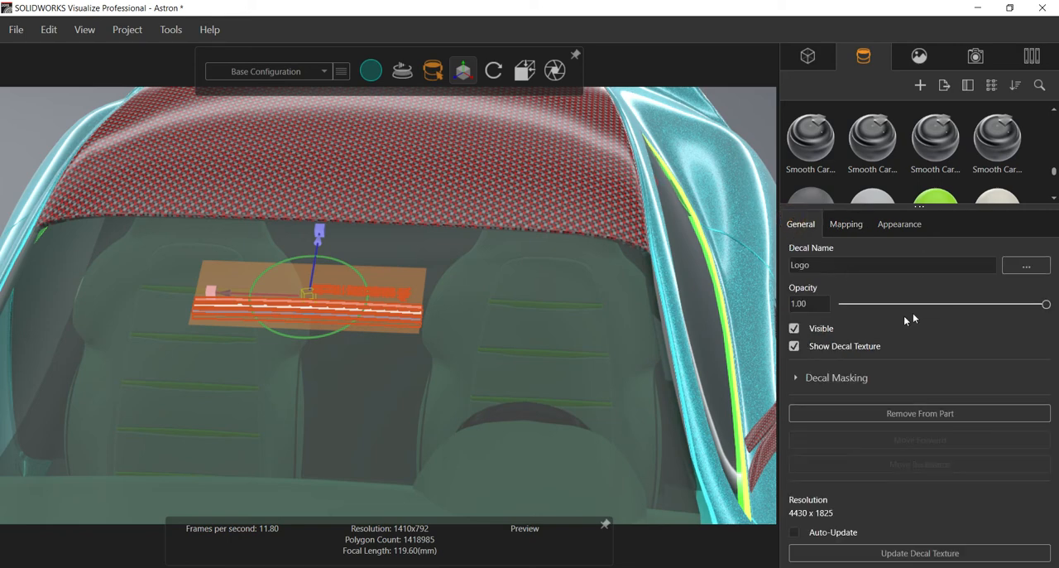
pyautogui.moveTo(1047, 306)
pyautogui.mouseDown()
pyautogui.moveTo(839, 303)
pyautogui.moveTo(1047, 303)
pyautogui.mouseUp()
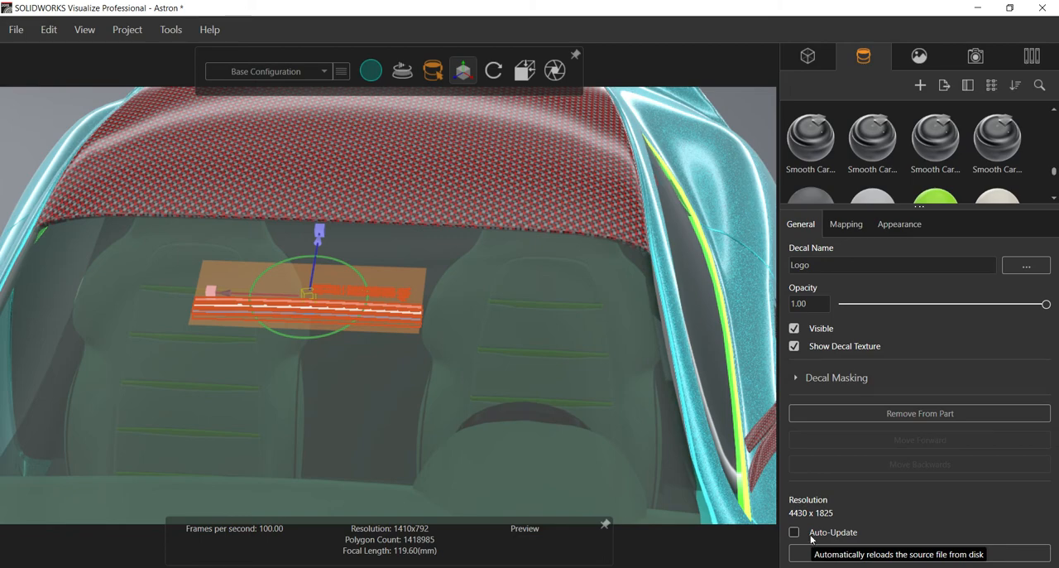
pyautogui.scroll(10, 456, 339)
pyautogui.scroll(-5, 456, 339)
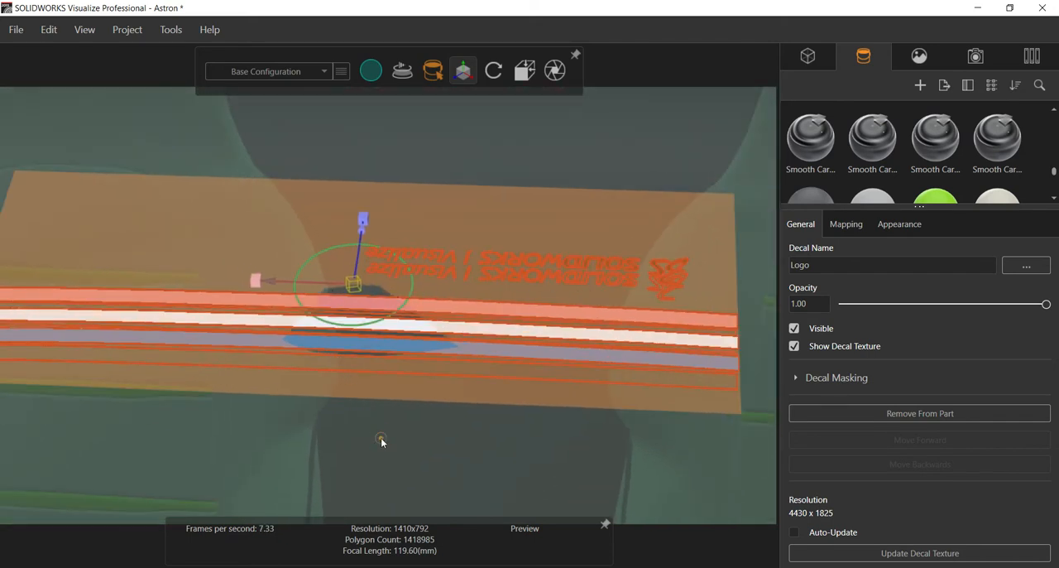
# Step: Inspect the texture settings of the windshield's Red Glass appearance and return to the Logo decal's settings
pyautogui.click(397, 392)
pyautogui.scroll(-3, 423, 360)
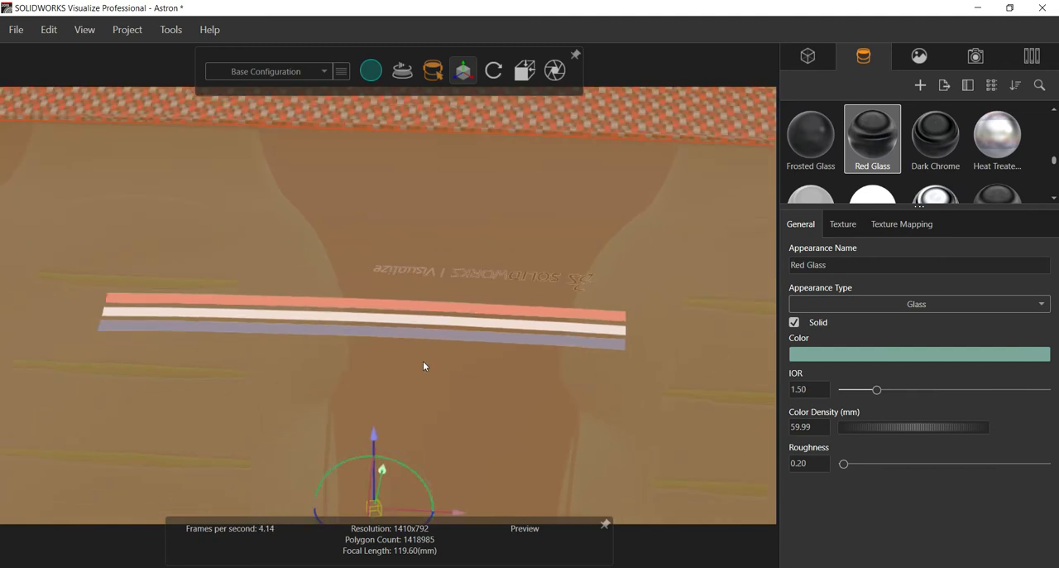
pyautogui.scroll(-2, 423, 361)
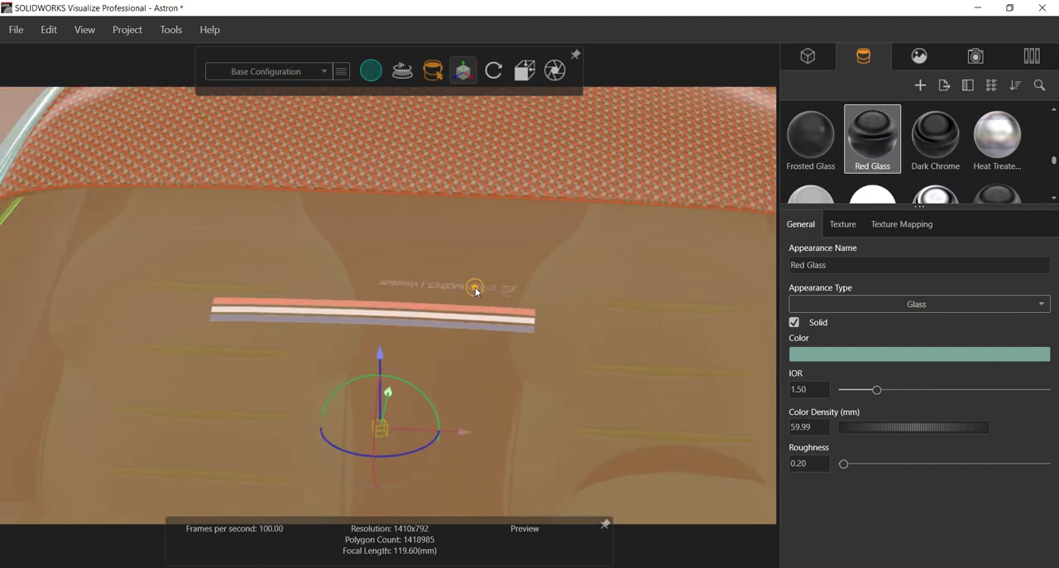
pyautogui.click(840, 226)
pyautogui.scroll(-3, 907, 157)
pyautogui.scroll(-5, 907, 153)
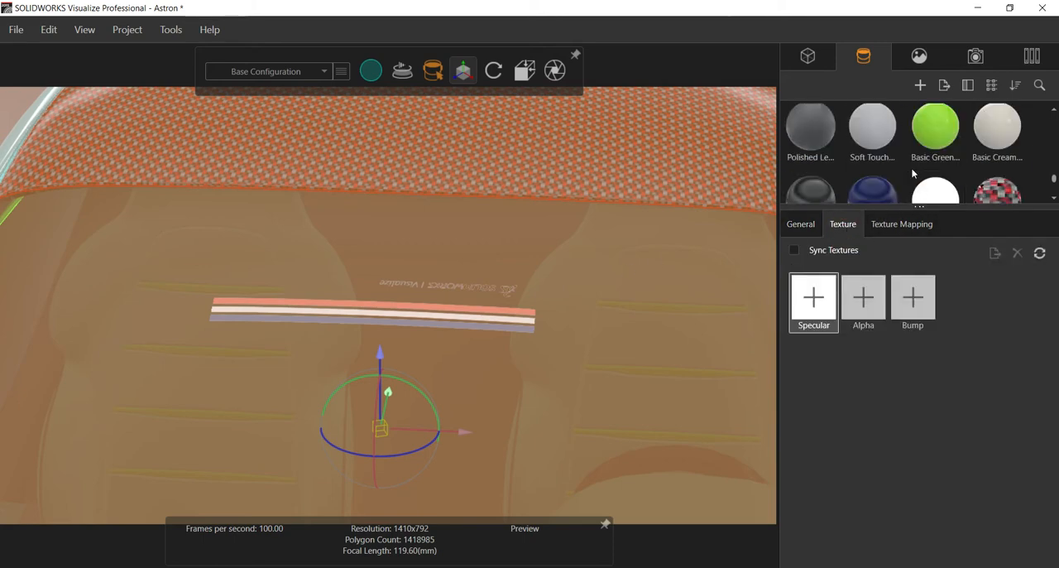
pyautogui.click(811, 165)
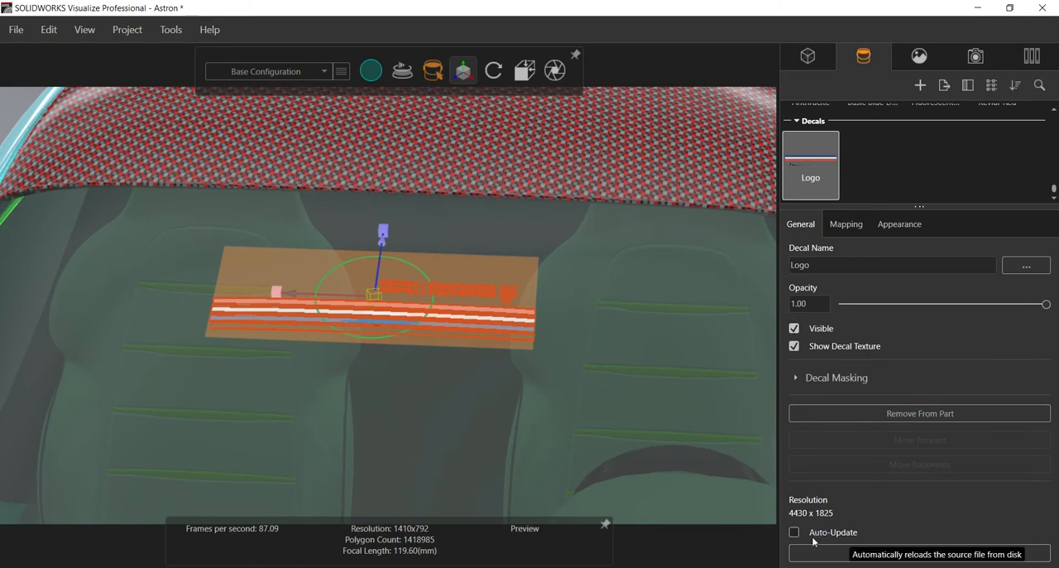
# Step: Rotate the Logo decal about half a turn so the SOLIDWORKS Visualize text reads upright below the stripes
pyautogui.moveTo(329, 269); pyautogui.dragTo(334, 344)
pyautogui.moveTo(340, 262); pyautogui.dragTo(325, 312)
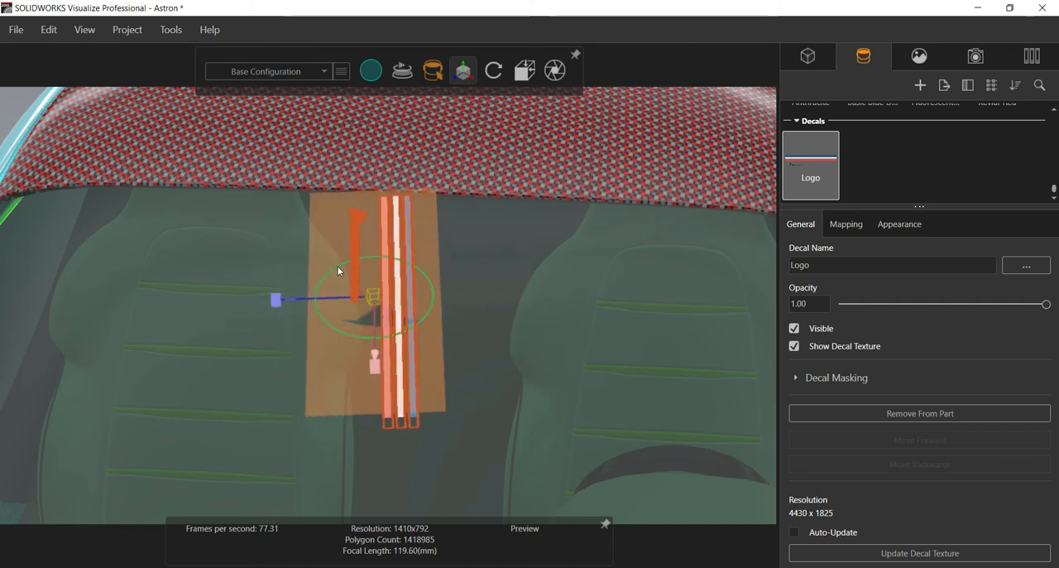
pyautogui.moveTo(336, 264); pyautogui.dragTo(323, 339)
pyautogui.moveTo(345, 267); pyautogui.dragTo(327, 307)
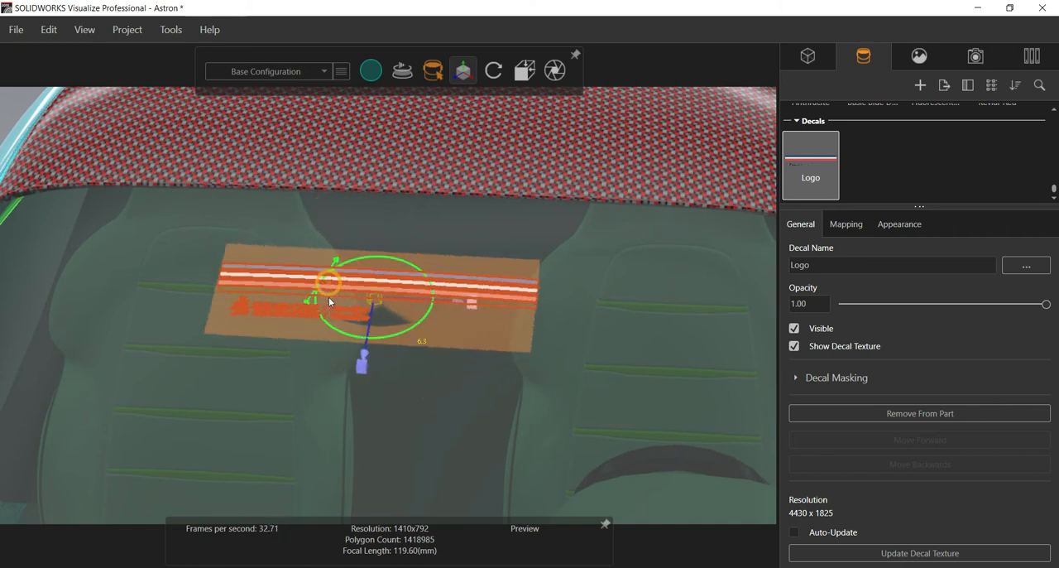
pyautogui.scroll(5, 326, 288)
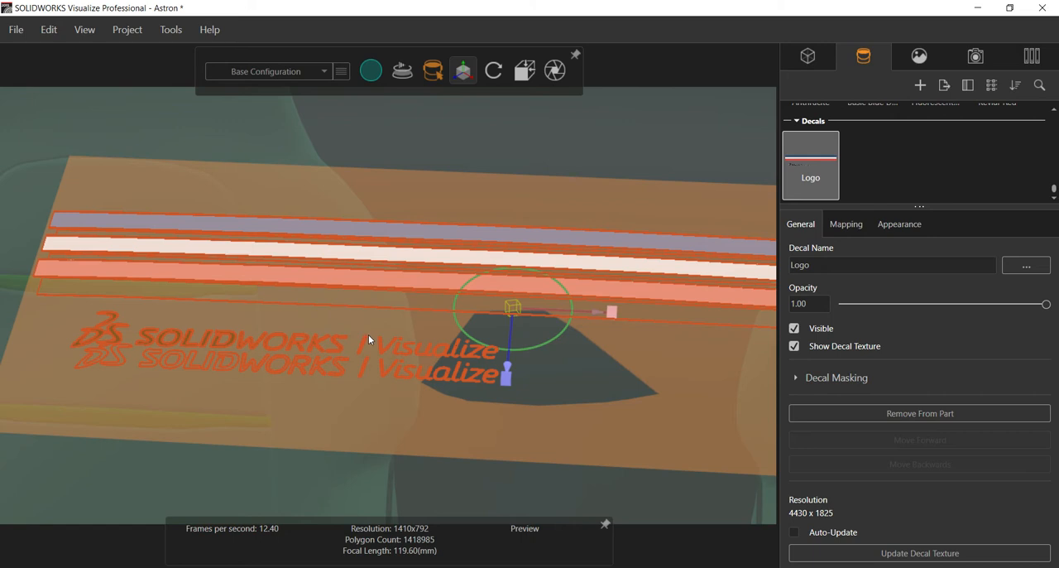
pyautogui.scroll(-5, 368, 334)
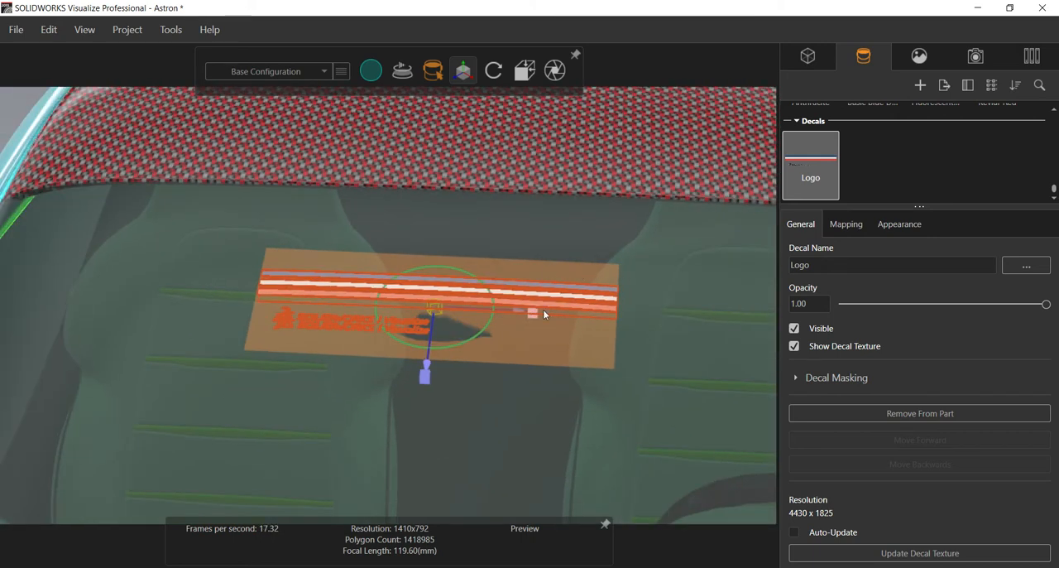
# Step: Scale up the Logo decal until its stripes span the windshield, and shift it up towards the roof edge
pyautogui.moveTo(535, 310); pyautogui.dragTo(648, 327)
pyautogui.scroll(-4, 641, 323)
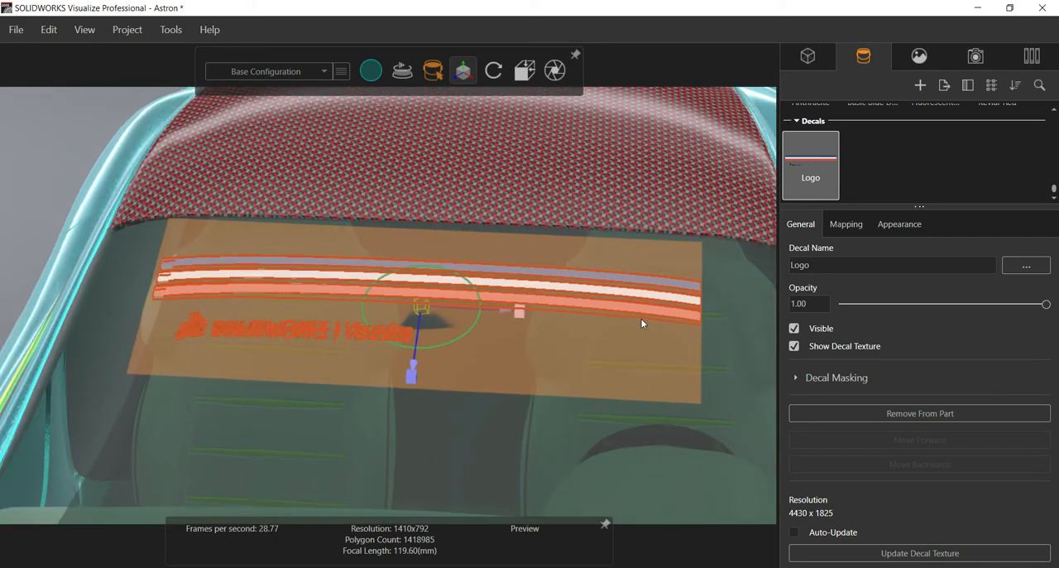
pyautogui.moveTo(522, 310); pyautogui.dragTo(559, 325)
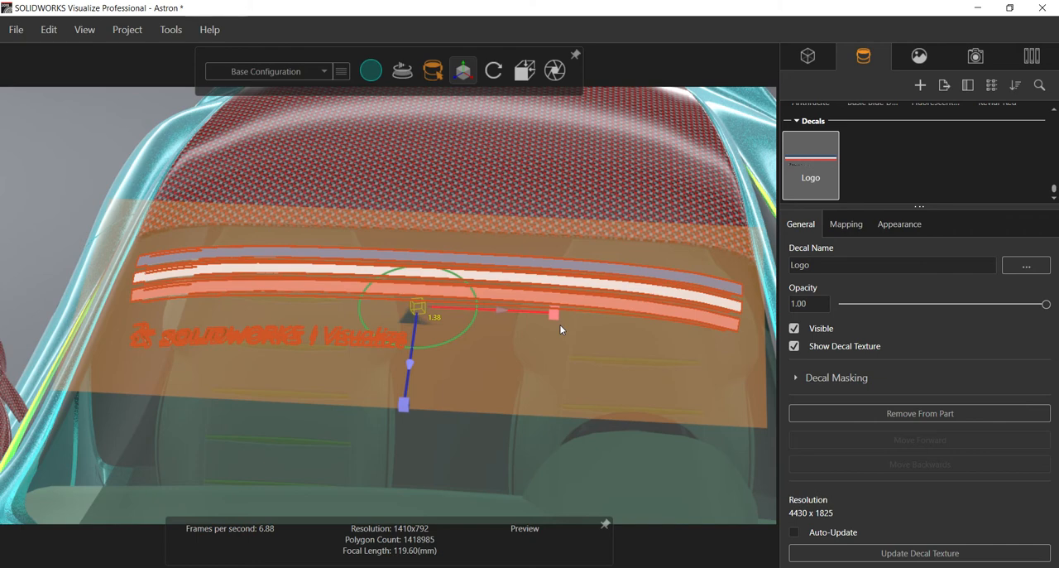
pyautogui.moveTo(414, 352); pyautogui.dragTo(418, 324)
pyautogui.moveTo(411, 367); pyautogui.dragTo(414, 367)
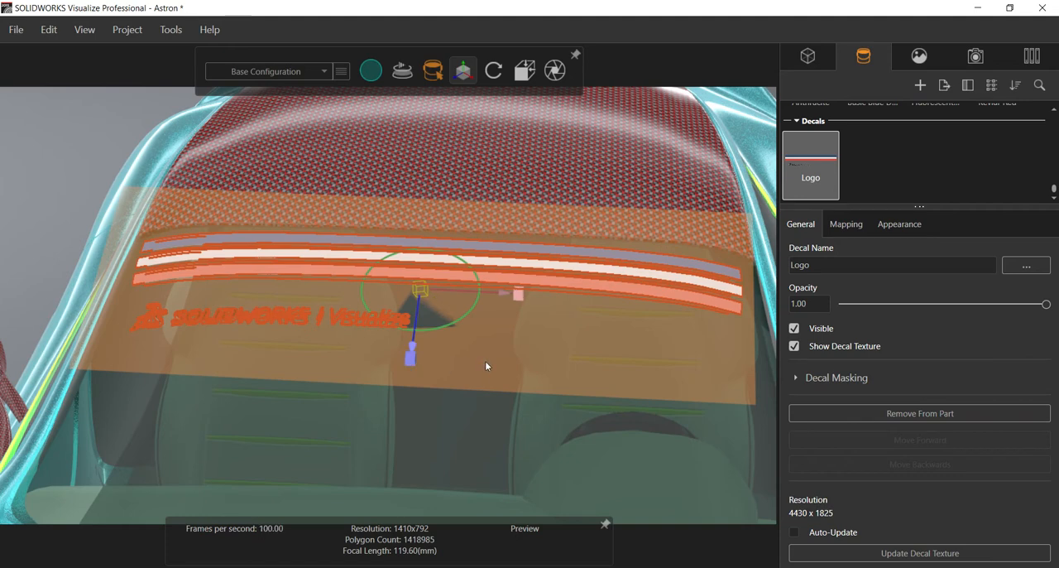
# Step: Inspect the enlarged decal on the windshield without its highlight, and check its opacity setting at 1.00
pyautogui.click(626, 397)
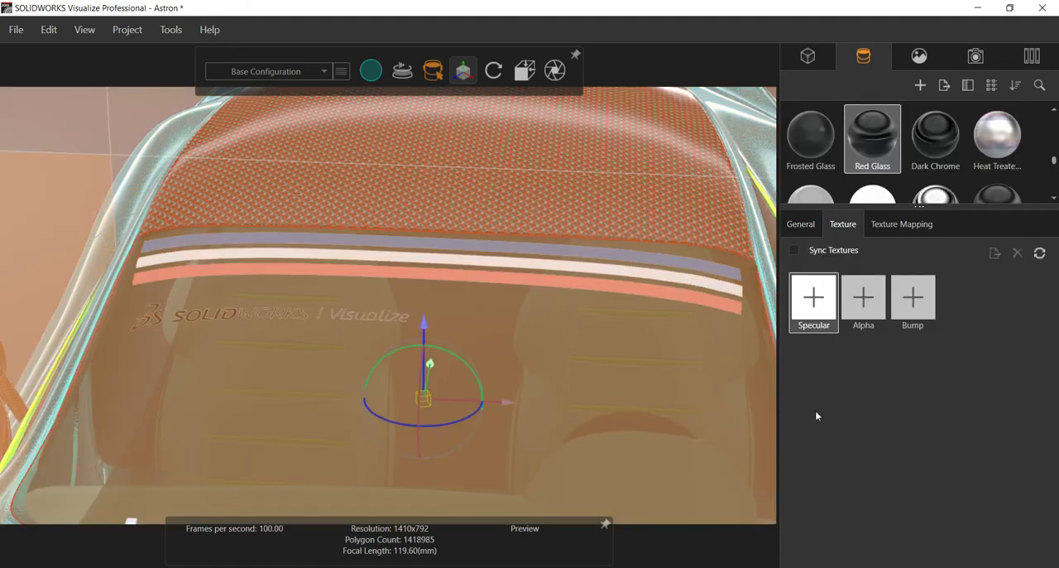
pyautogui.click(381, 316)
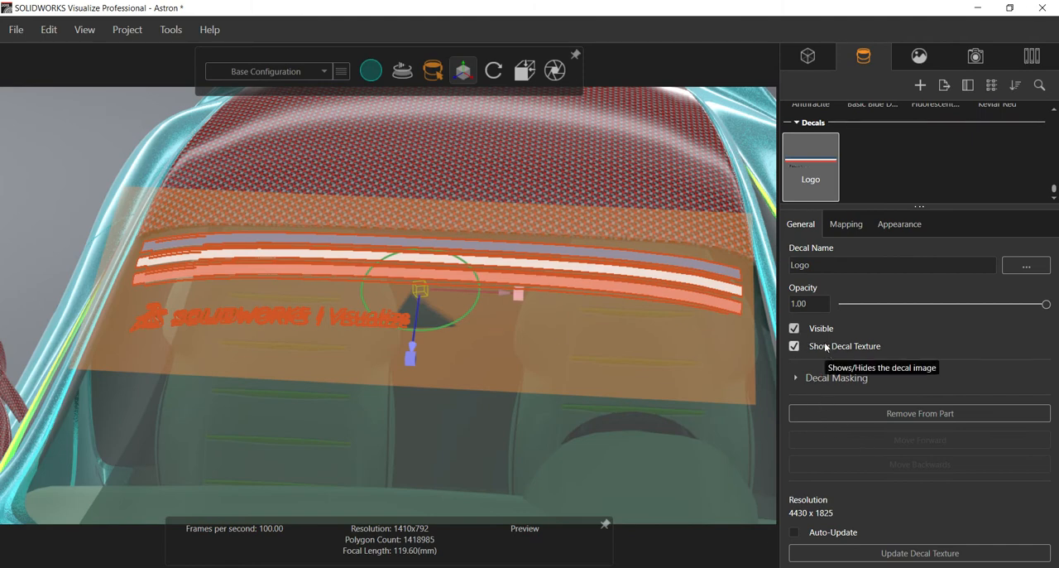
pyautogui.moveTo(1046, 304)
pyautogui.mouseDown()
pyautogui.moveTo(979, 321)
pyautogui.moveTo(819, 310)
pyautogui.moveTo(984, 338)
pyautogui.moveTo(841, 331)
pyautogui.moveTo(923, 344)
pyautogui.moveTo(1049, 306)
pyautogui.mouseUp()
# Step: Enable Multiple Part Decal and Full Manipulator in the Logo decal's mapping settings
pyautogui.click(849, 230)
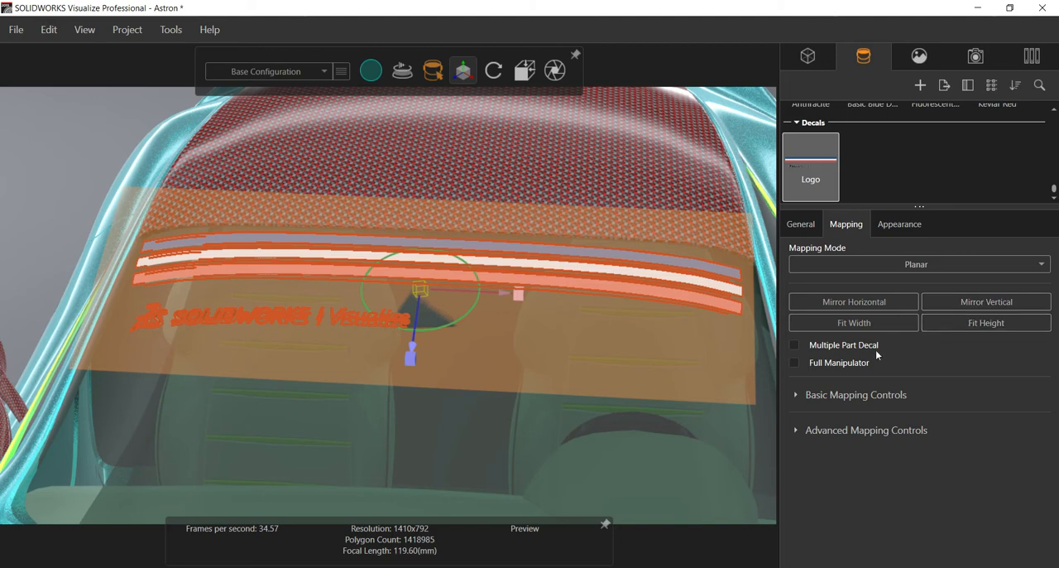
pyautogui.click(814, 346)
pyautogui.click(812, 367)
pyautogui.click(810, 366)
pyautogui.click(811, 366)
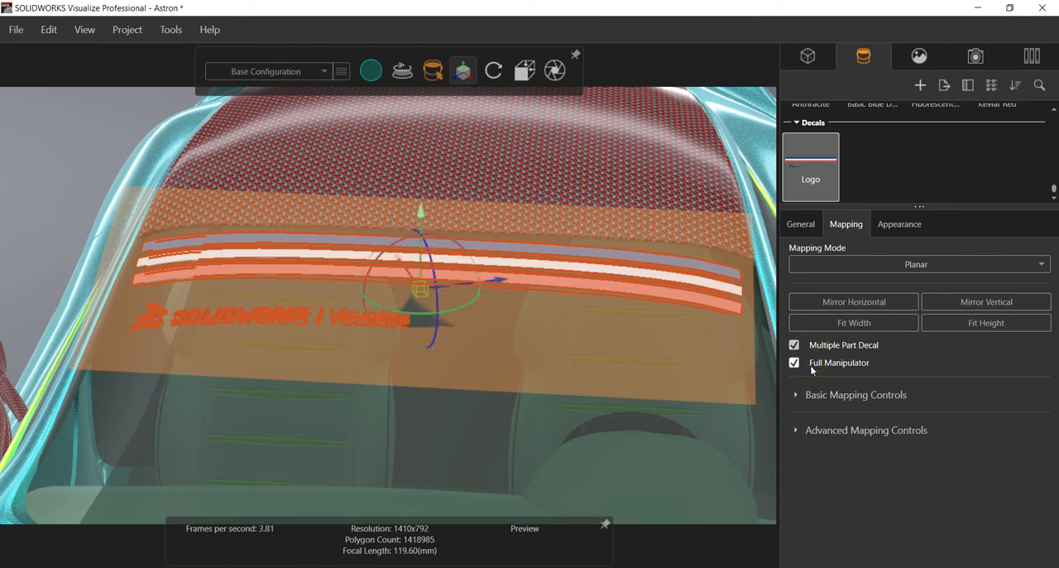
# Step: Set the Logo decal's depth to 0.01 in the basic mapping controls and inspect it on the windshield
pyautogui.click(797, 395)
pyautogui.scroll(-1, 848, 423)
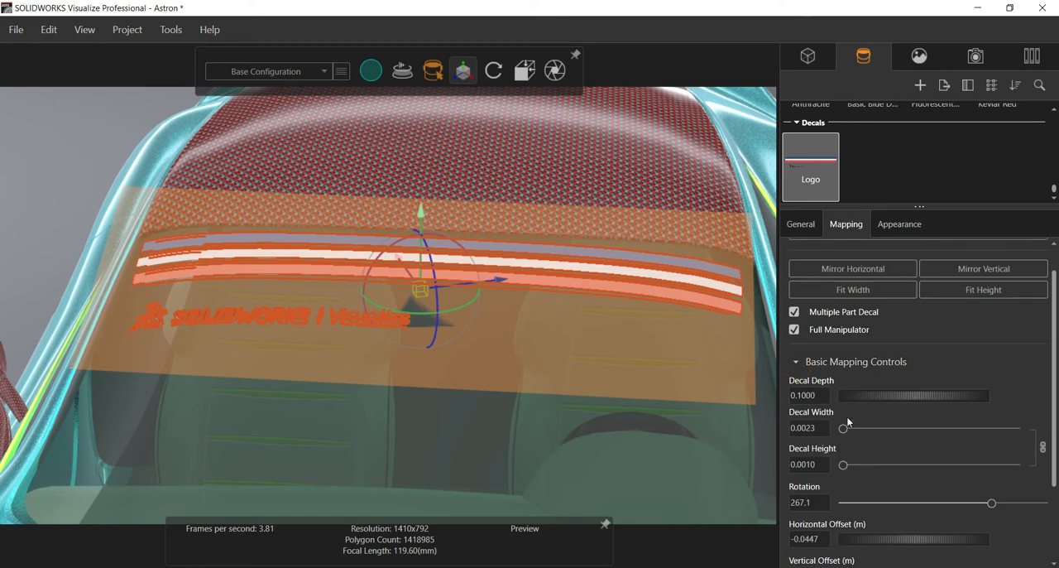
pyautogui.doubleClick(815, 396)
pyautogui.press('BackSpace')
pyautogui.write('.01')
pyautogui.press('Return')
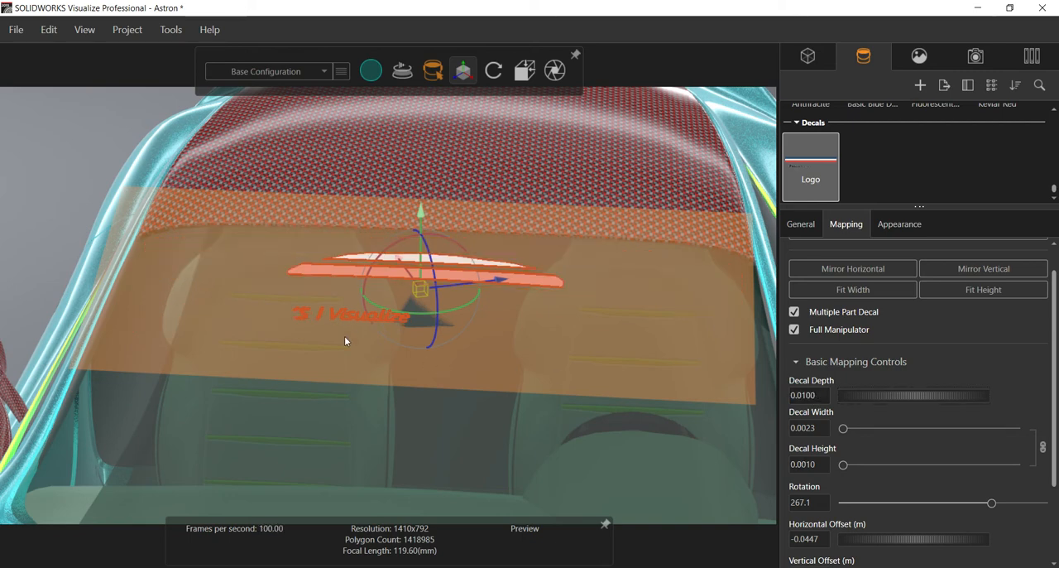
pyautogui.scroll(2, 287, 313)
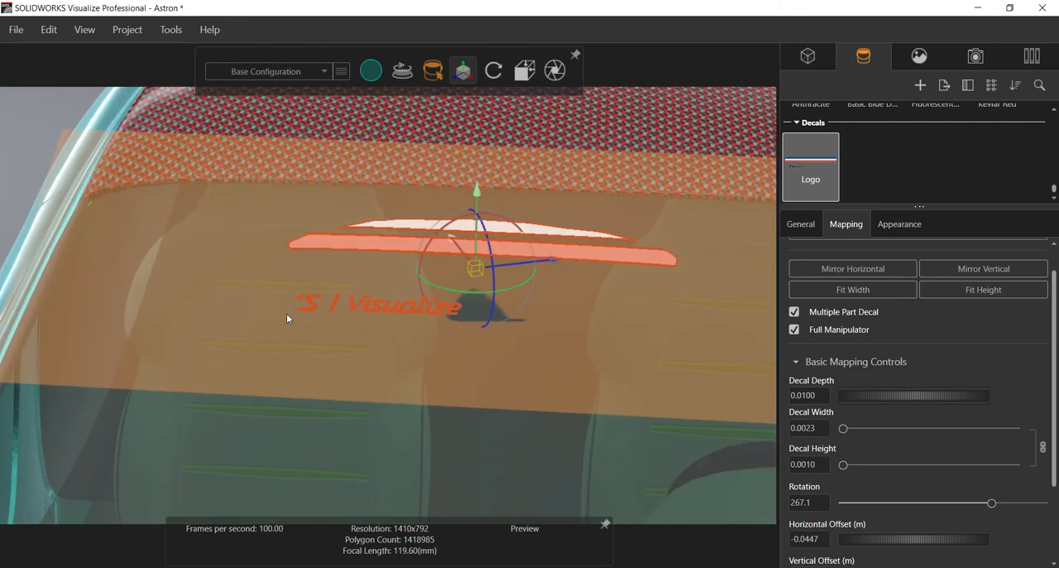
pyautogui.scroll(-3, 287, 313)
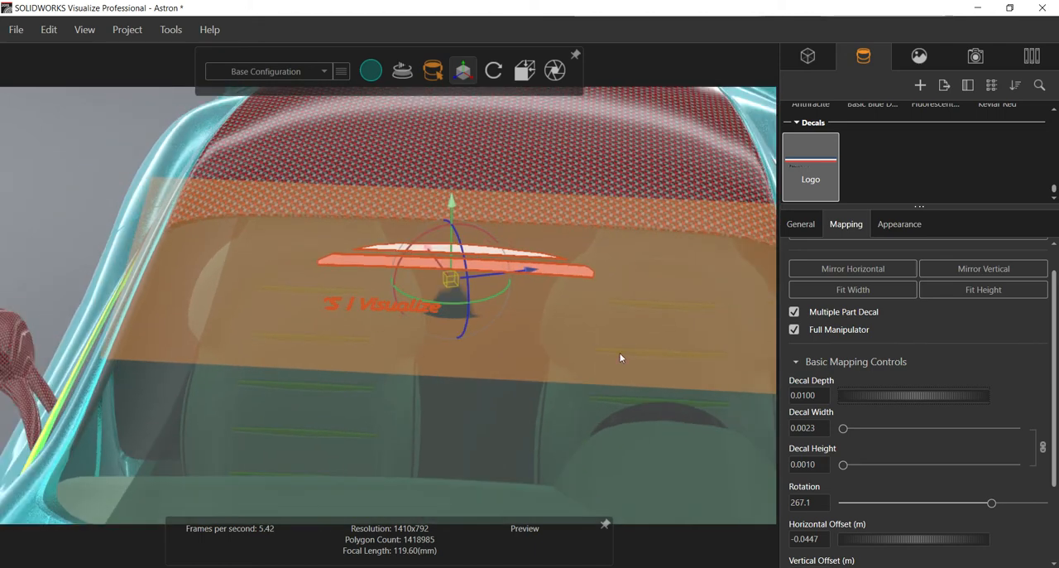
# Step: Set the Logo decal's depth to 0.09 and check the decal on the windshield
pyautogui.doubleClick(818, 397)
pyautogui.click(600, 454)
pyautogui.click(344, 310)
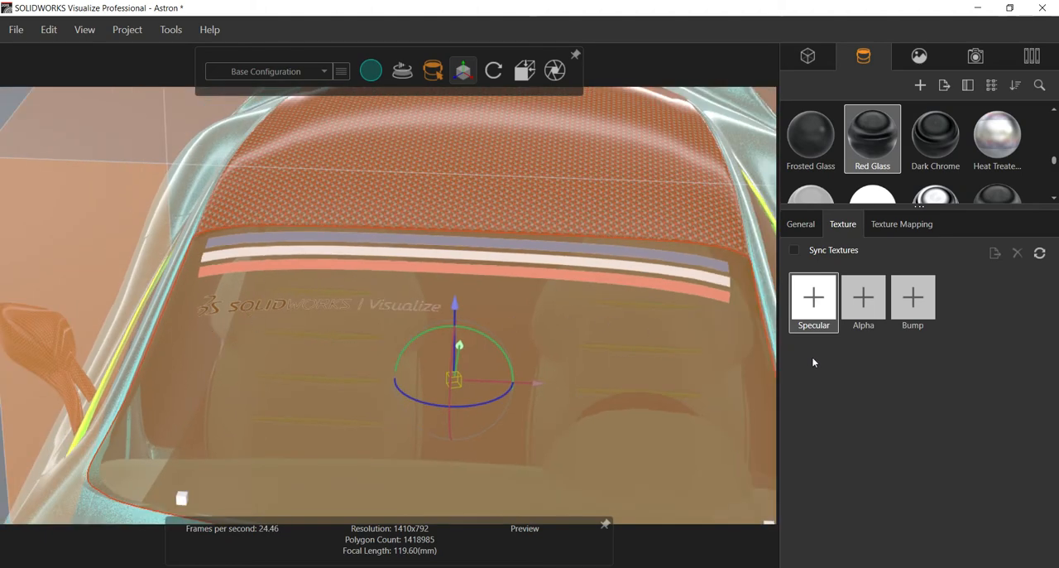
pyautogui.click(389, 312)
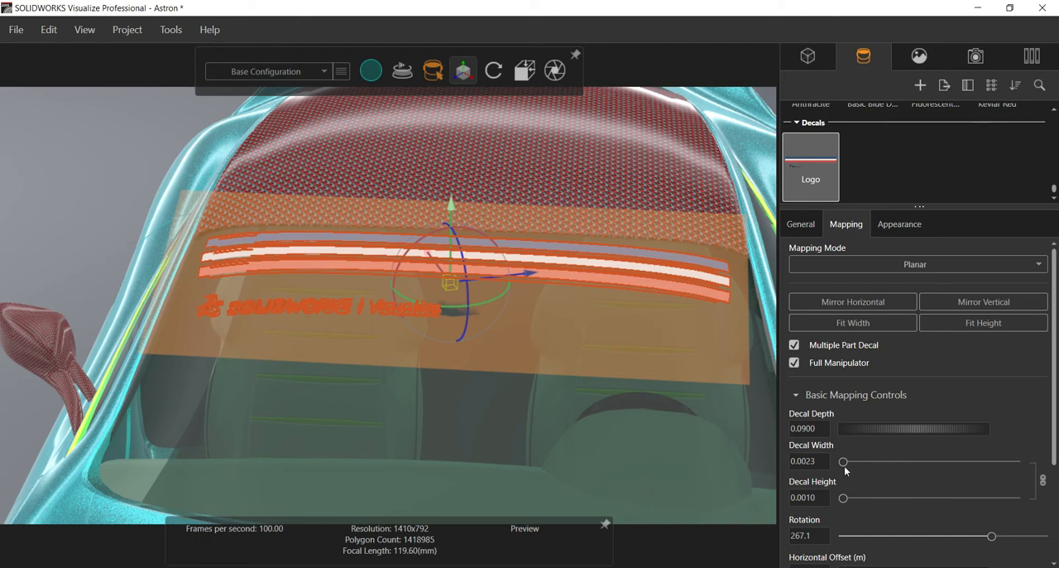
# Step: Examine the Logo decal's size, rotation, offset and projection controls and its advanced position, rotation and scale values
pyautogui.moveTo(844, 466); pyautogui.dragTo(844, 466)
pyautogui.scroll(-1, 827, 530)
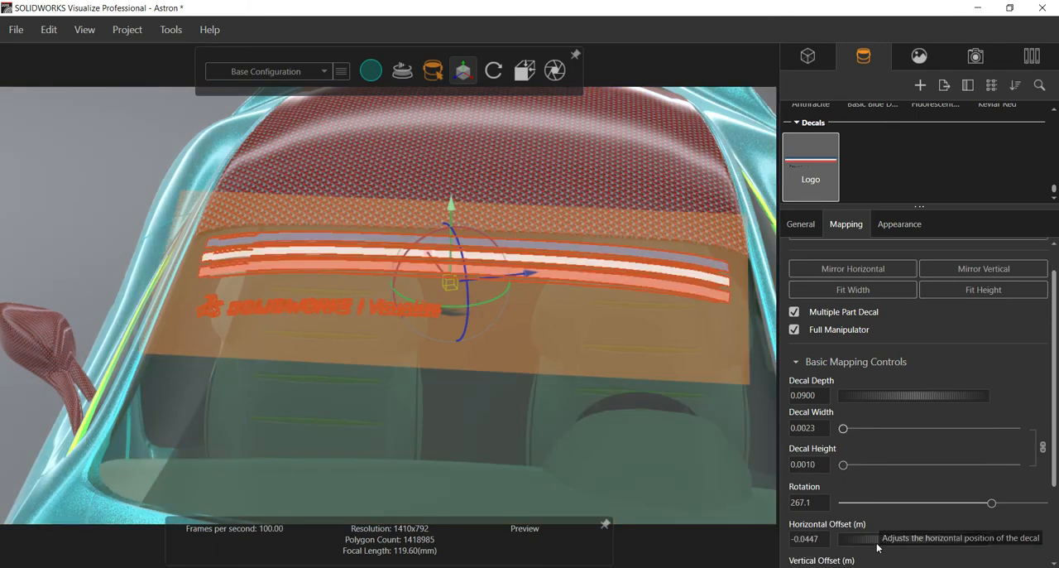
pyautogui.scroll(-2, 860, 525)
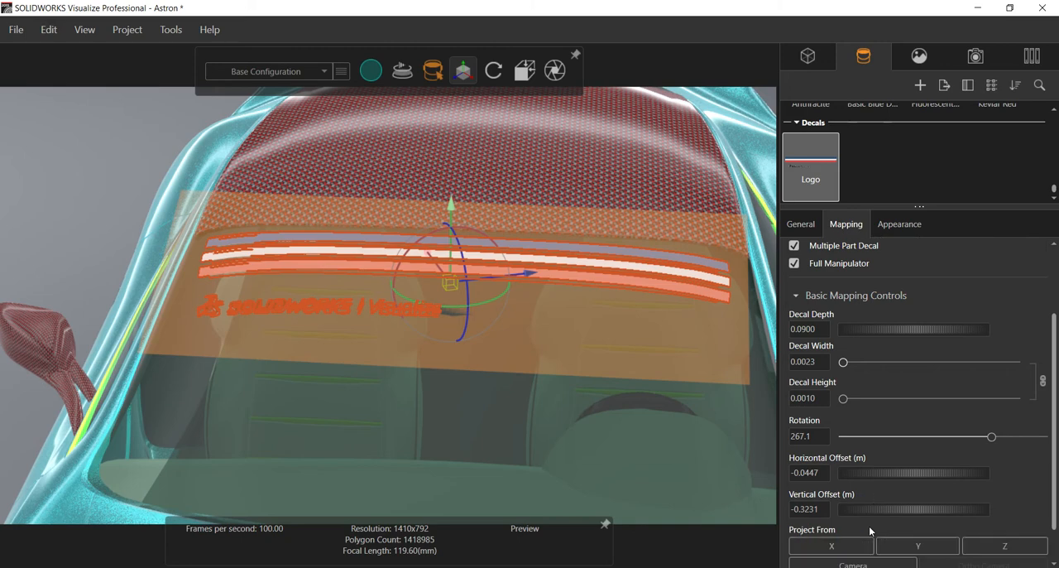
pyautogui.scroll(-2, 856, 515)
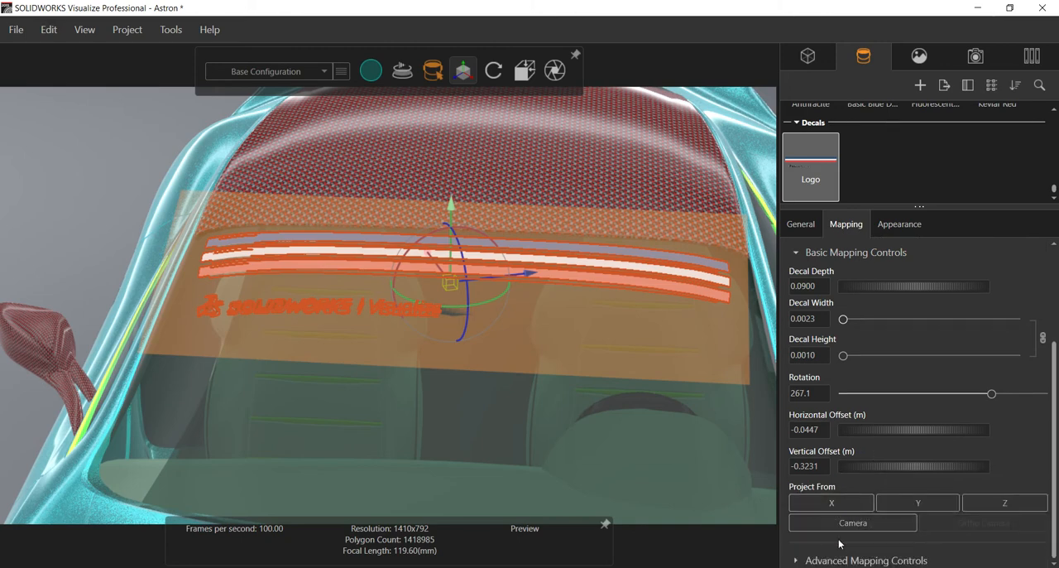
pyautogui.click(796, 561)
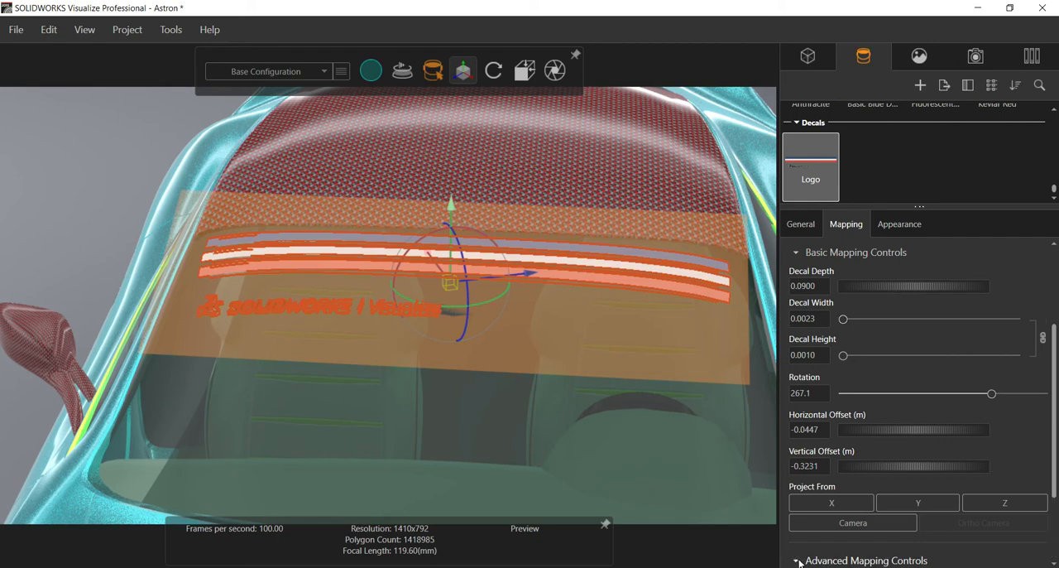
pyautogui.scroll(-3, 804, 553)
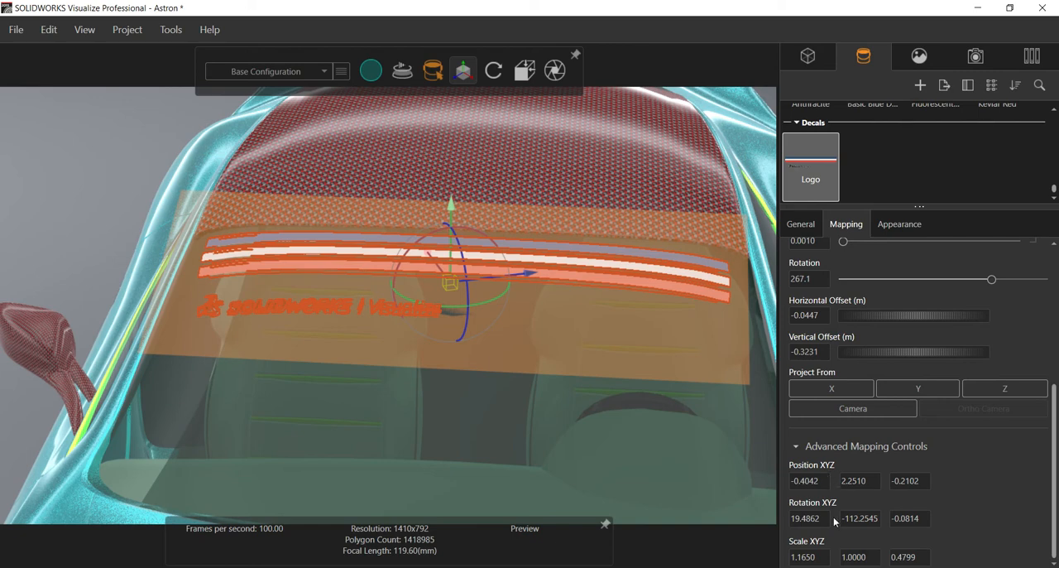
# Step: Deselect the Logo decal and examine the car from the side and the rear
pyautogui.click(113, 215)
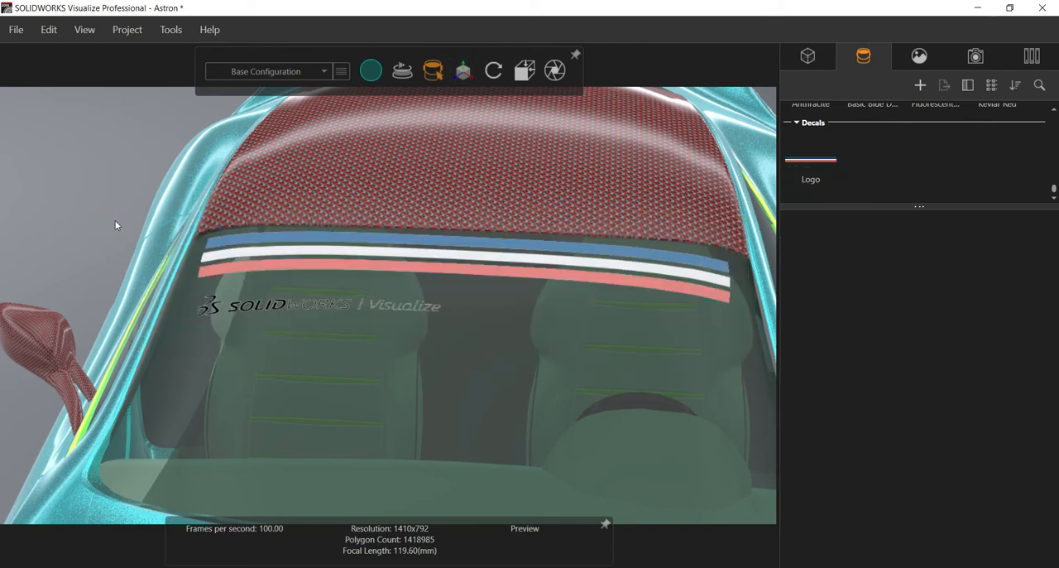
pyautogui.moveTo(301, 350); pyautogui.dragTo(302, 321)
pyautogui.moveTo(301, 321); pyautogui.dragTo(345, 334, button='middle')
pyautogui.scroll(-4, 328, 334)
pyautogui.scroll(-3, 338, 343)
pyautogui.moveTo(345, 333); pyautogui.dragTo(432, 411)
pyautogui.scroll(5, 432, 415)
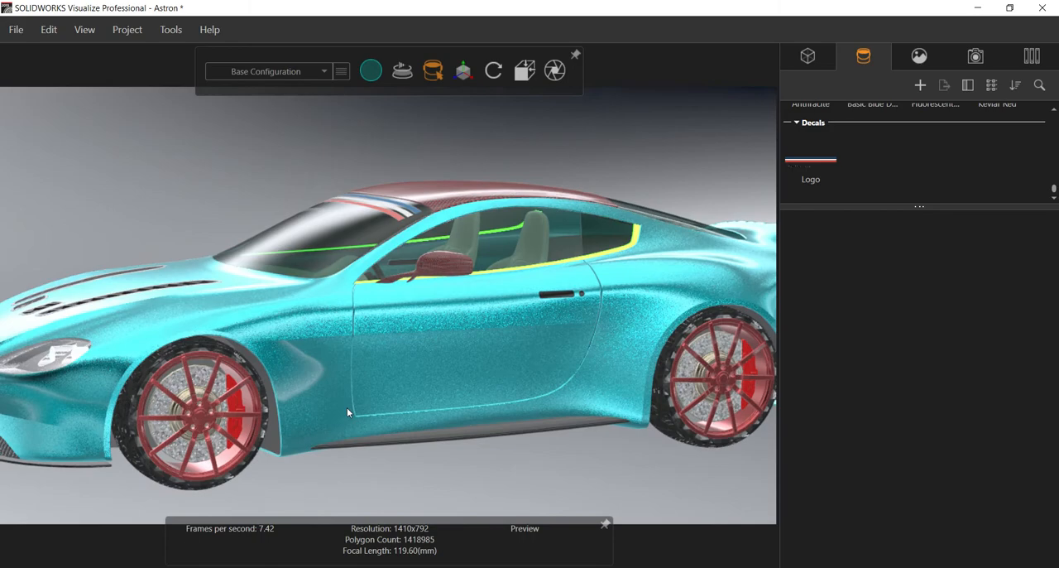
pyautogui.moveTo(477, 416); pyautogui.dragTo(277, 424, button='middle')
pyautogui.moveTo(754, 351); pyautogui.dragTo(804, 368, button='middle')
pyautogui.scroll(-3, 695, 297)
pyautogui.moveTo(695, 302); pyautogui.dragTo(523, 422, button='middle')
pyautogui.scroll(3, 522, 422)
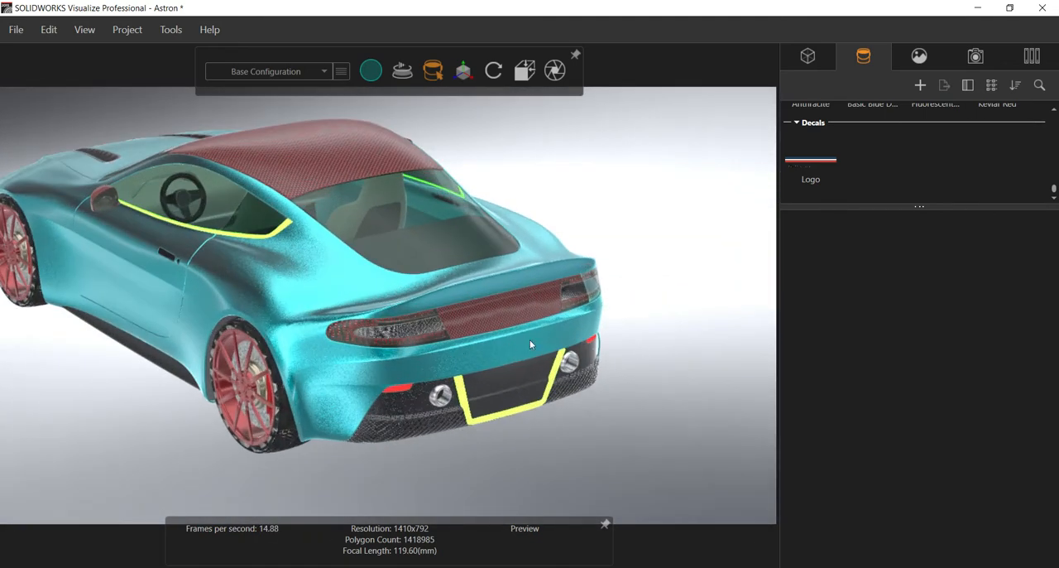
# Step: Create an image decal from SW_Visualize_logo_BLACK_1920 and apply it to the car's rear bumper
pyautogui.click(920, 86)
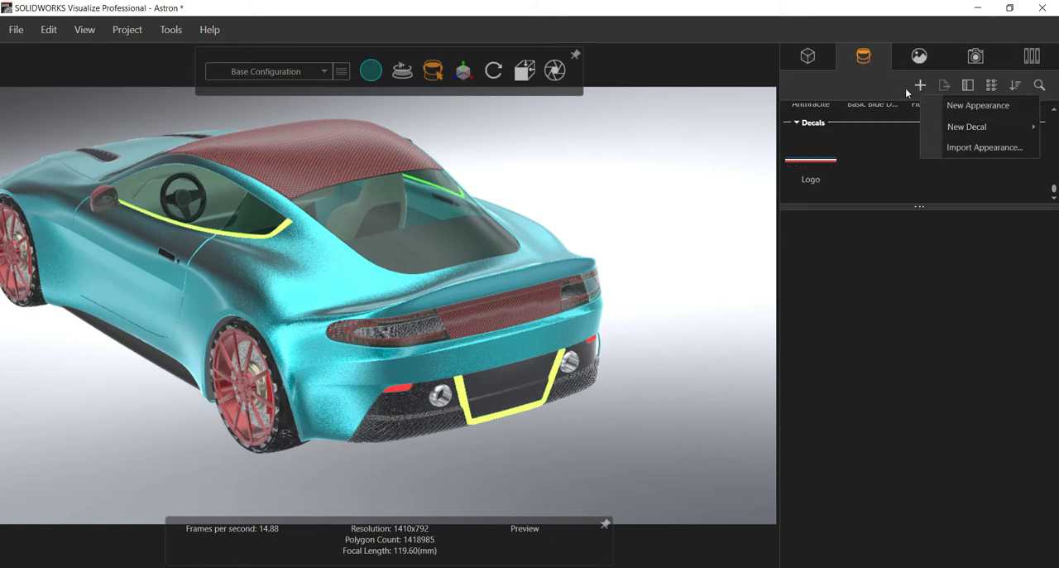
pyautogui.moveTo(981, 129)
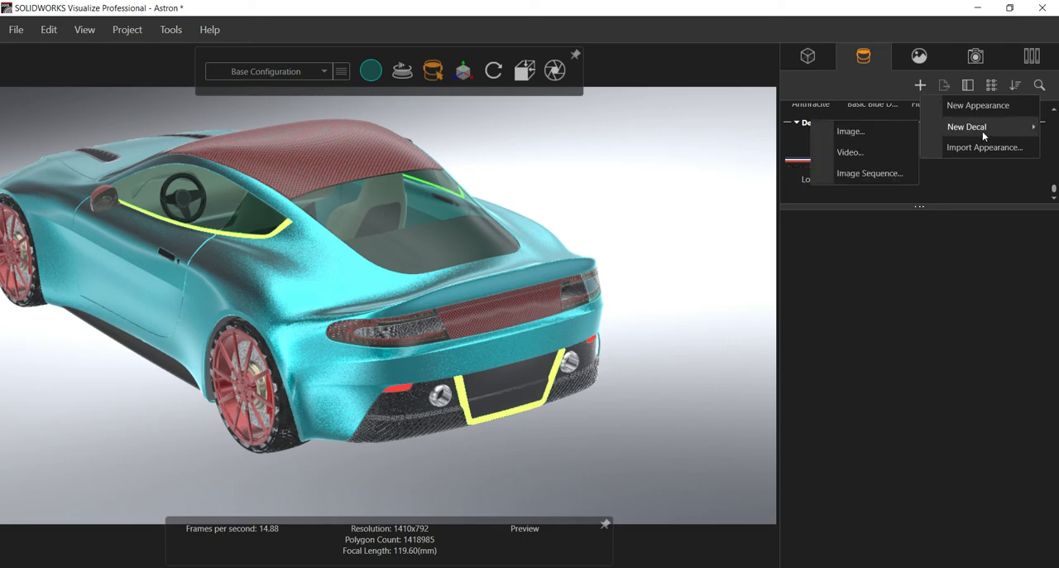
pyautogui.click(878, 132)
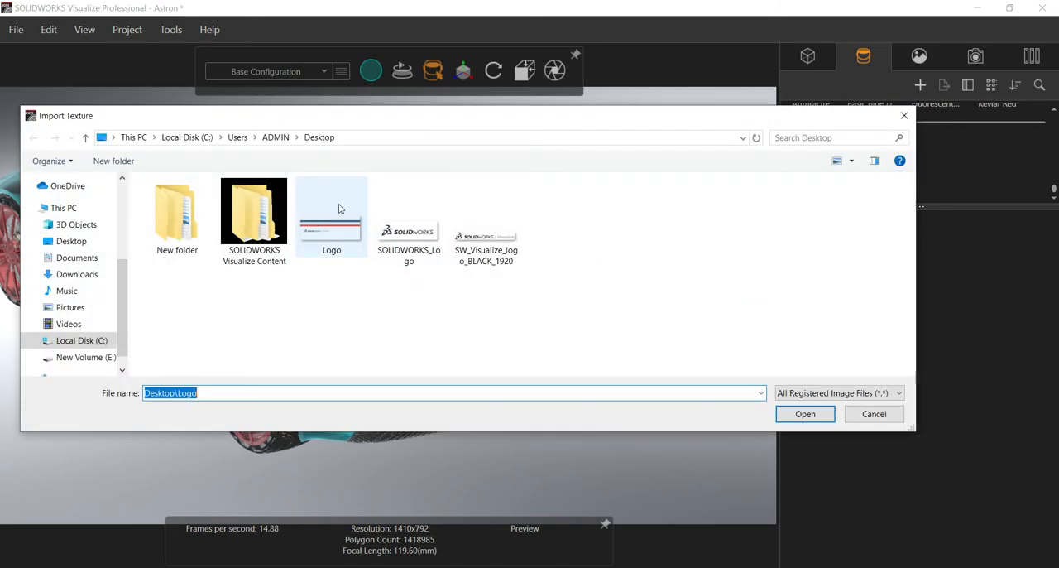
pyautogui.click(431, 243)
pyautogui.click(496, 235)
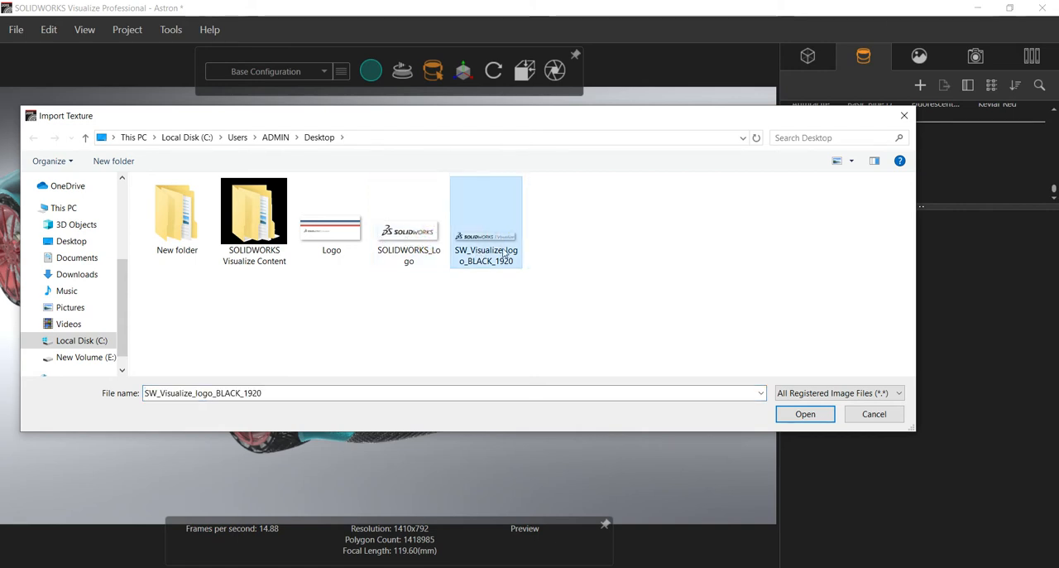
pyautogui.click(804, 416)
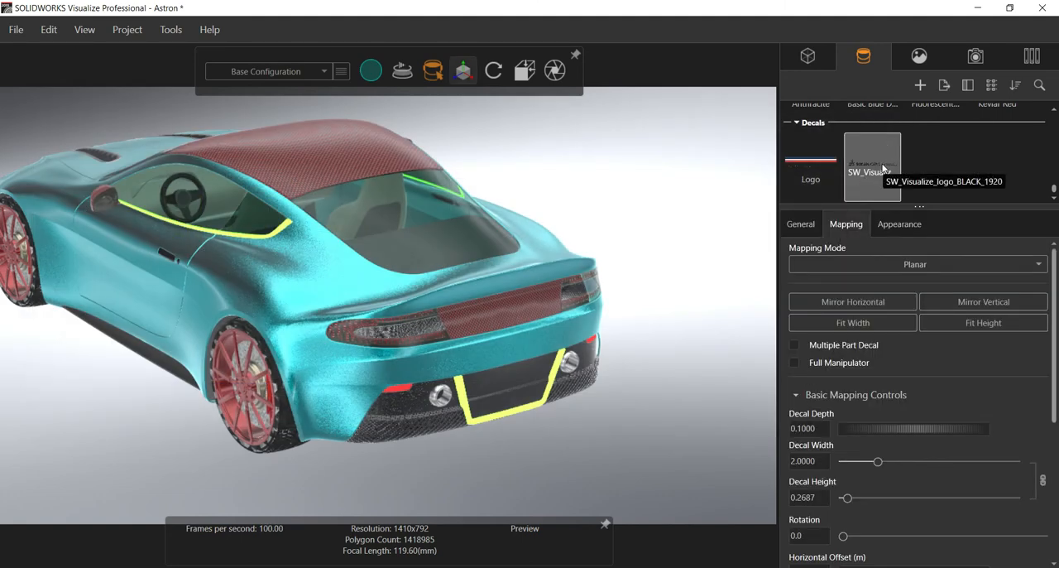
pyautogui.moveTo(882, 167); pyautogui.dragTo(513, 348)
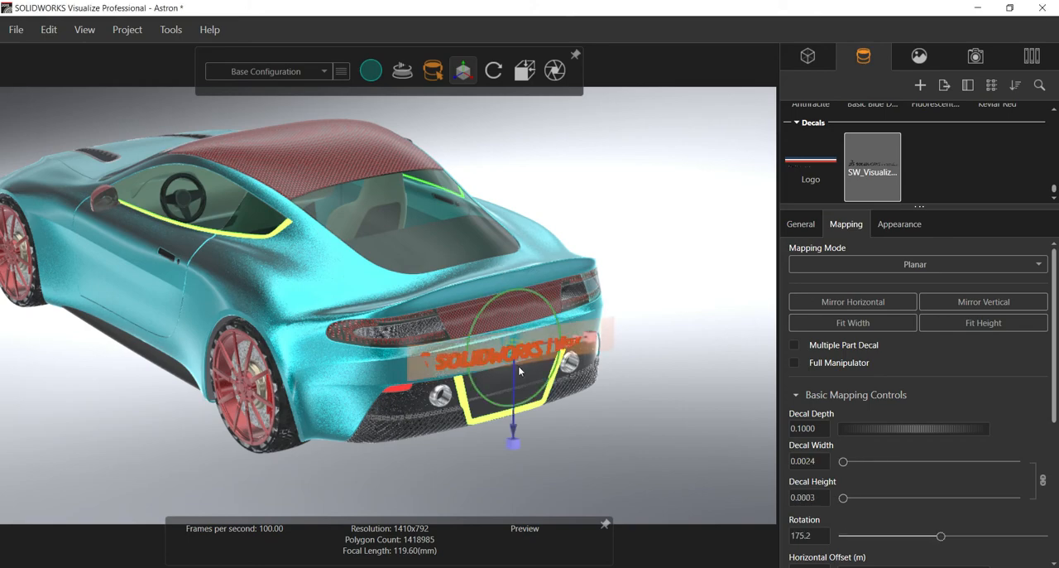
# Step: Straighten the Visualize logo decal on the rear bumper by setting its rotation to 179.1
pyautogui.scroll(2, 520, 370)
pyautogui.scroll(3, 519, 370)
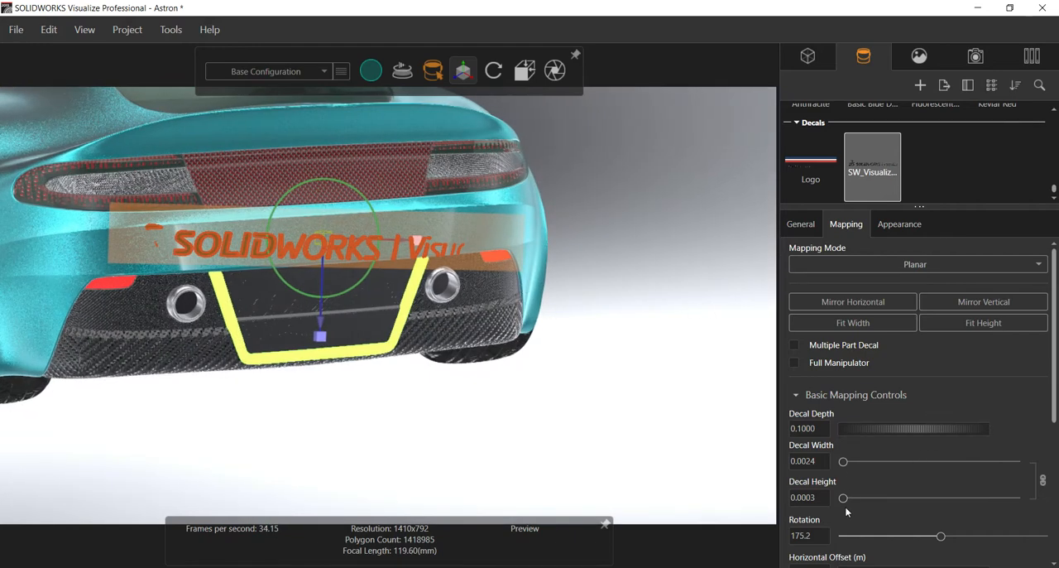
pyautogui.scroll(-1, 845, 506)
pyautogui.moveTo(941, 504); pyautogui.dragTo(944, 508)
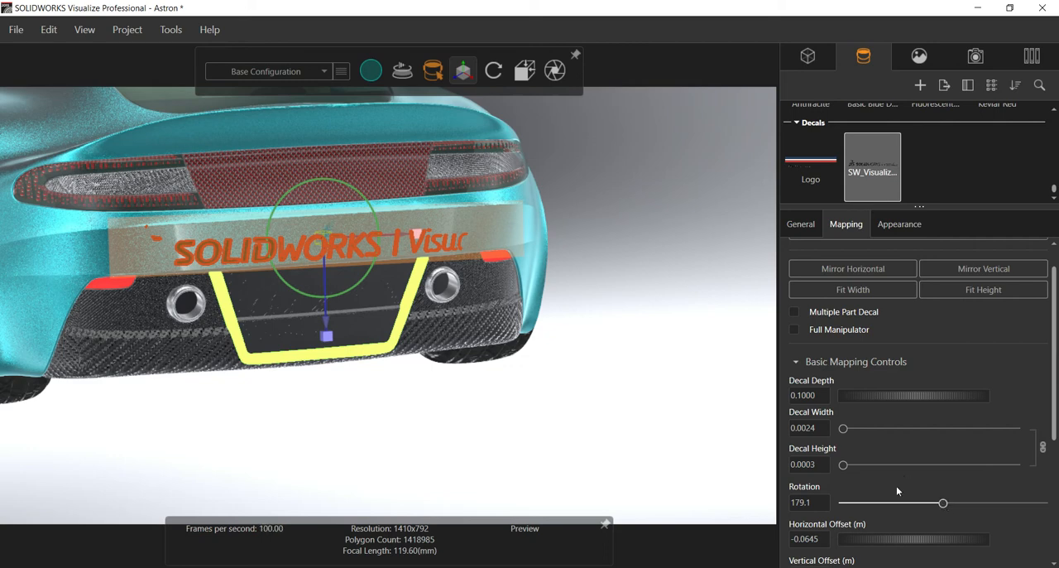
# Step: Shift the rear bumper decal to a horizontal offset of 1.3587 m and a vertical offset of -2.8060 m
pyautogui.scroll(-1, 873, 526)
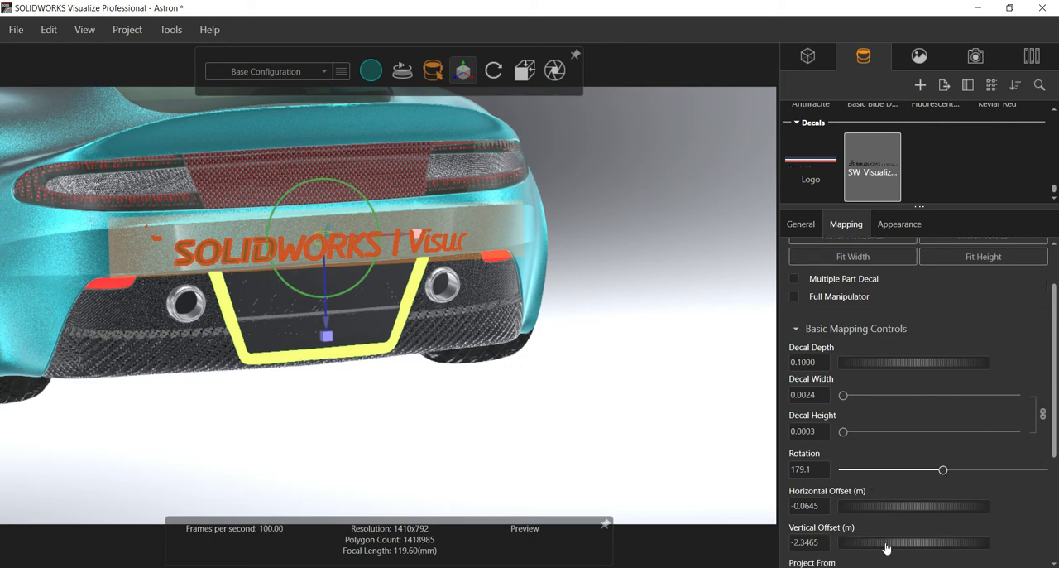
pyautogui.moveTo(887, 542); pyautogui.dragTo(993, 511)
pyautogui.scroll(-5, 585, 373)
pyautogui.moveTo(585, 371); pyautogui.dragTo(260, 252, button='middle')
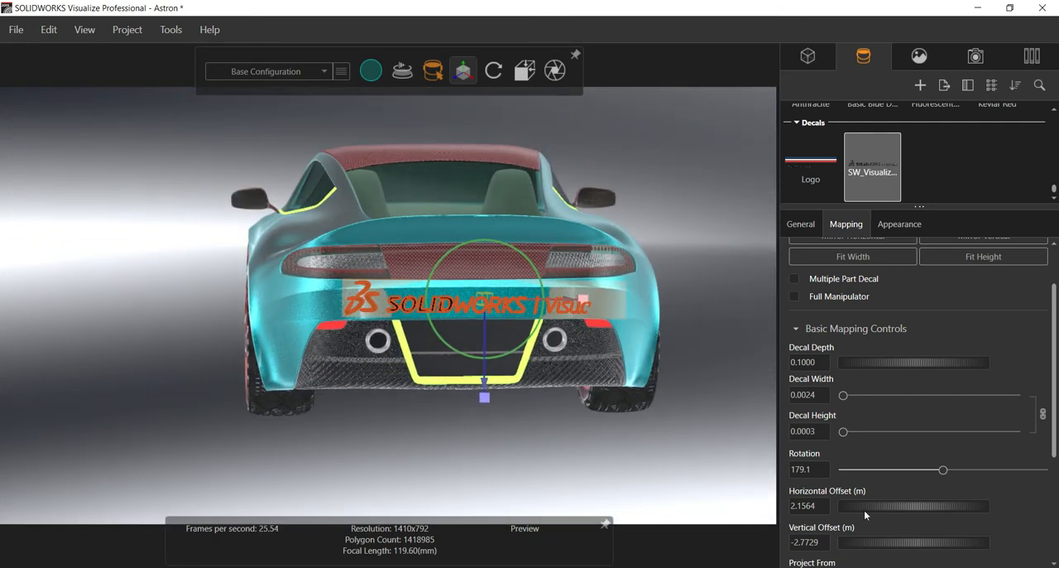
pyautogui.moveTo(892, 545); pyautogui.dragTo(871, 544)
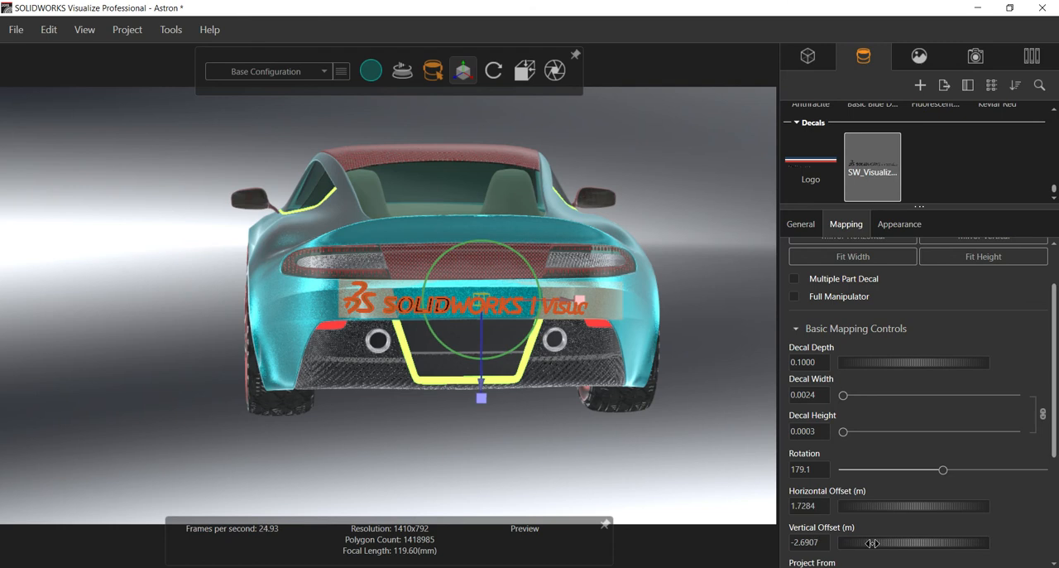
pyautogui.moveTo(908, 512); pyautogui.dragTo(873, 506)
pyautogui.moveTo(817, 484); pyautogui.dragTo(958, 496)
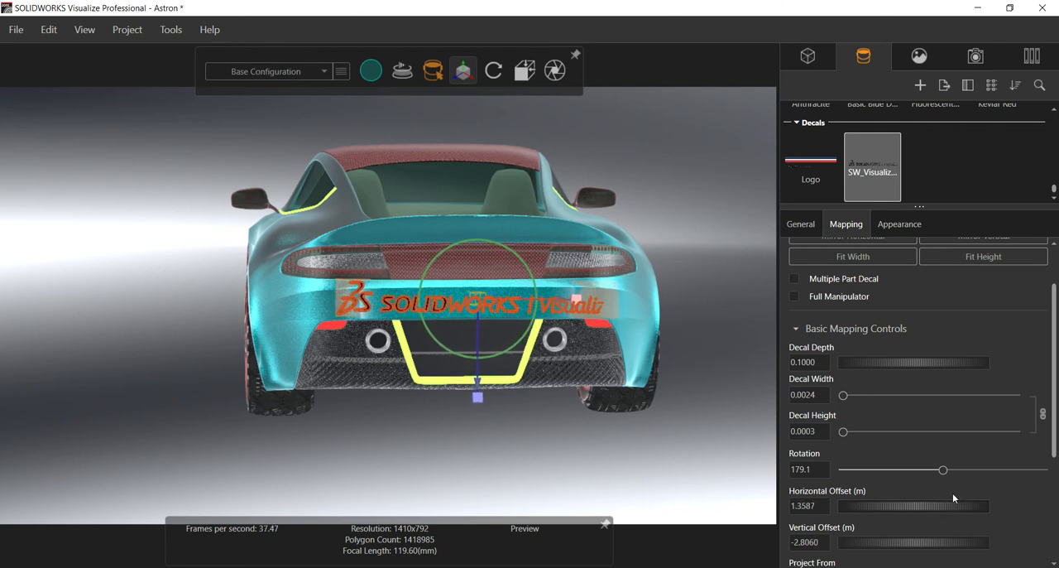
# Step: Set the rear bumper decal's depth to 1, then deselect it and check the logo on the bumper
pyautogui.scroll(-2, 854, 527)
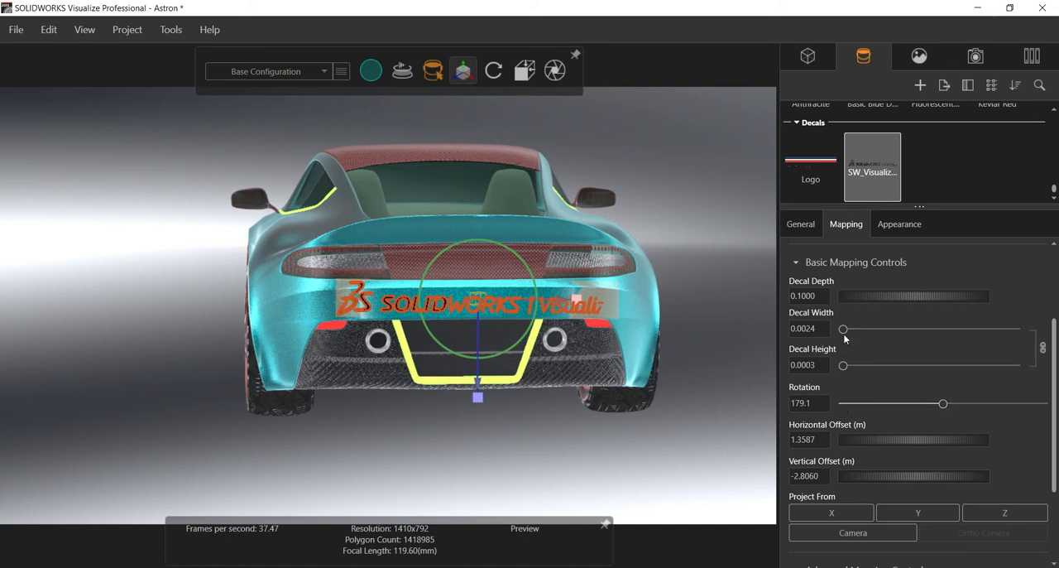
pyautogui.click(802, 296)
pyautogui.press('BackSpace')
pyautogui.press('Return')
pyautogui.click(808, 296)
pyautogui.write('1')
pyautogui.click(716, 385)
pyautogui.moveTo(408, 418); pyautogui.dragTo(431, 425)
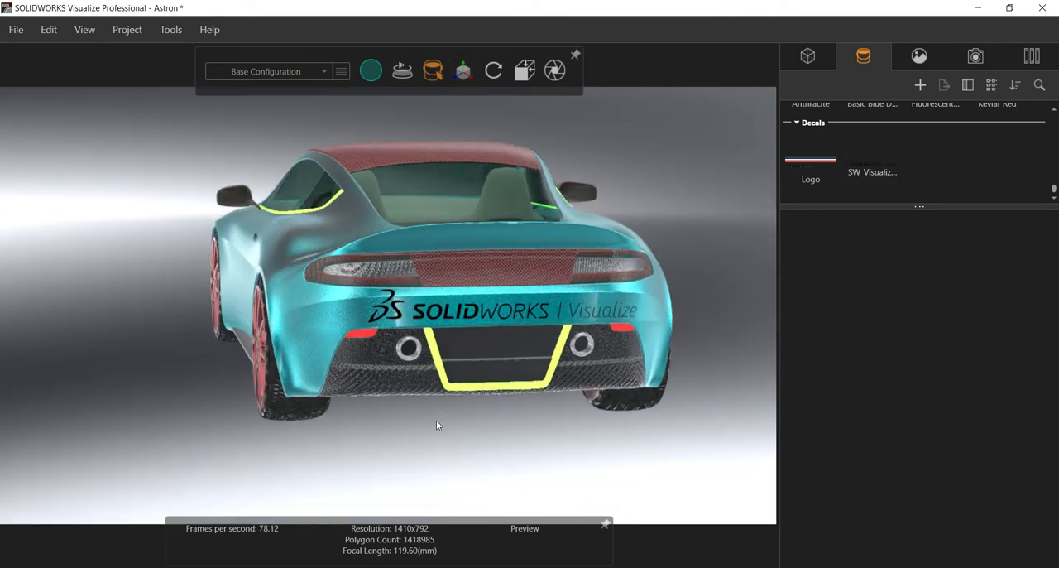
# Step: Create an image decal from SOLIDWORKS_Logo and apply it to the car's left door
pyautogui.scroll(1, 435, 356)
pyautogui.moveTo(414, 323); pyautogui.dragTo(633, 299, button='middle')
pyautogui.scroll(2, 591, 321)
pyautogui.scroll(-3, 296, 305)
pyautogui.moveTo(296, 303); pyautogui.dragTo(439, 295, button='middle')
pyautogui.moveTo(179, 319); pyautogui.dragTo(334, 395, button='middle')
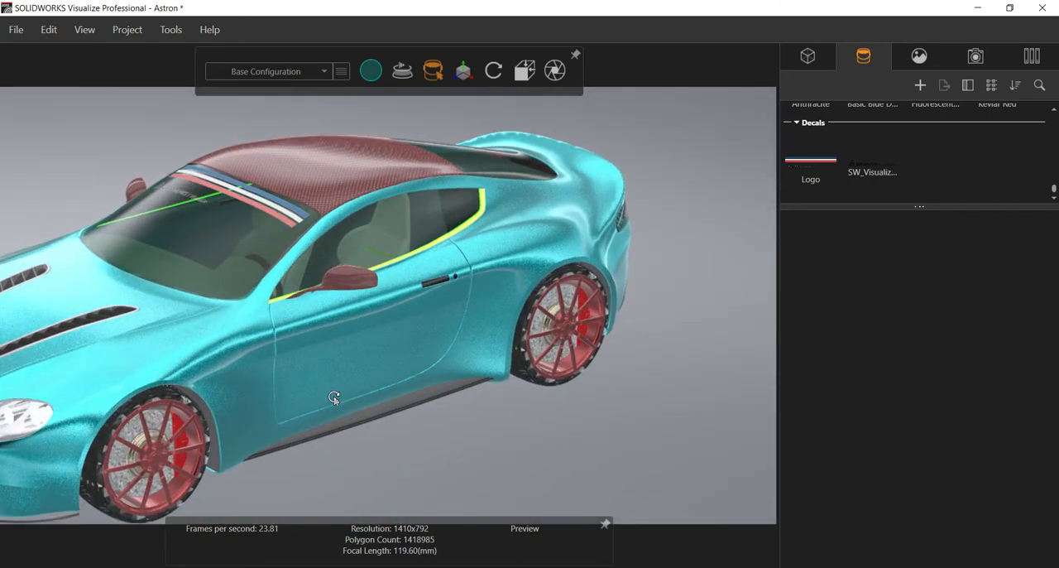
pyautogui.click(920, 85)
pyautogui.moveTo(964, 133)
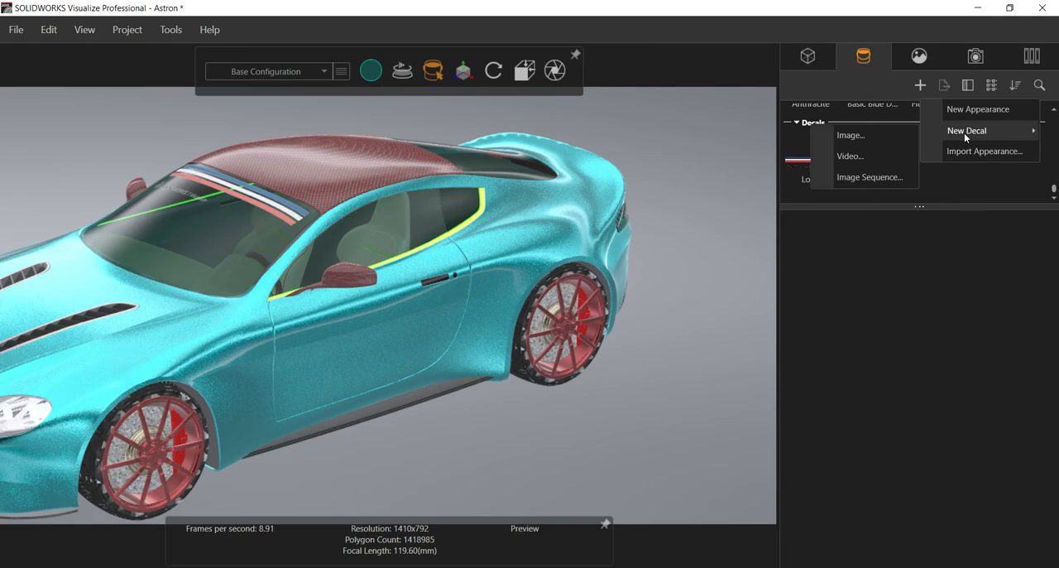
pyautogui.click(860, 138)
pyautogui.click(410, 228)
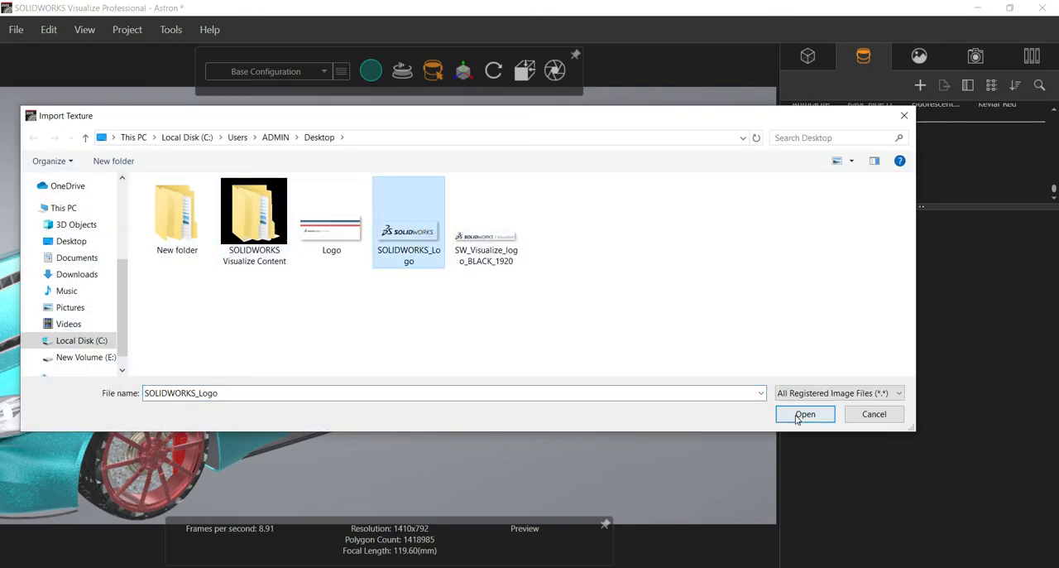
pyautogui.click(794, 409)
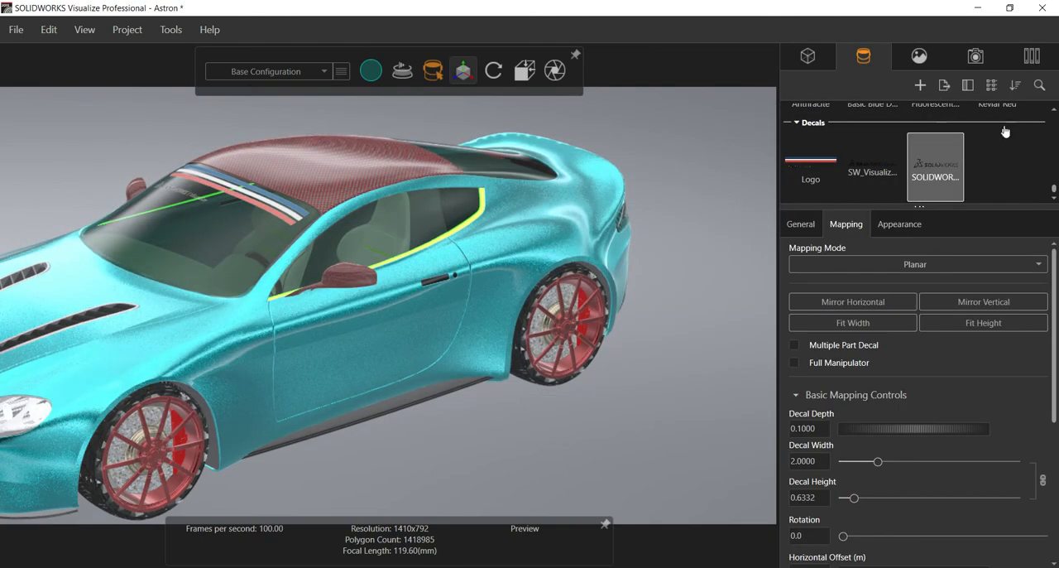
pyautogui.moveTo(936, 164); pyautogui.dragTo(350, 356)
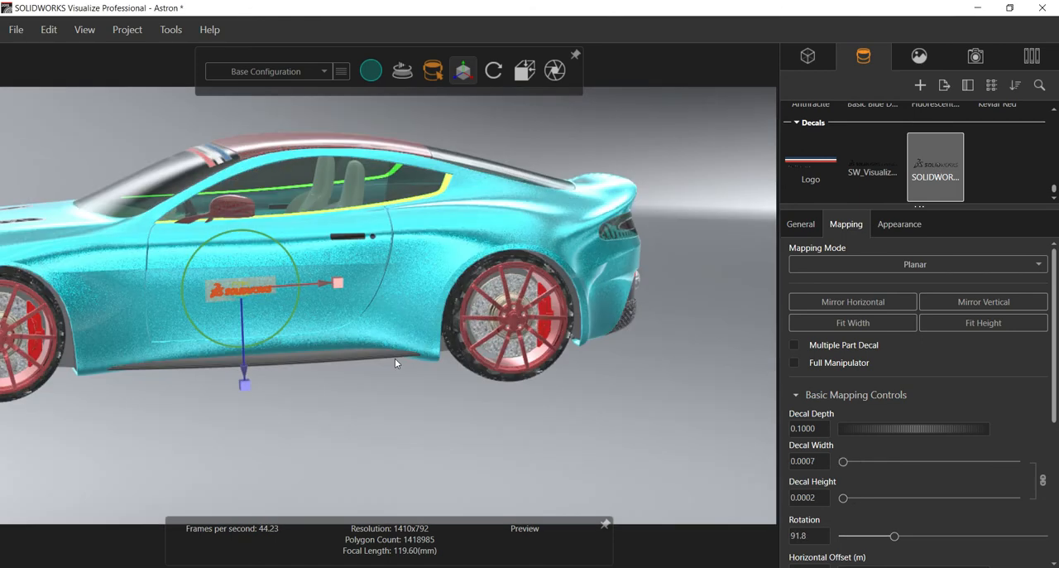
# Step: Enlarge the SOLIDWORKS_Logo decal on the left door to a width of about 0.0018 and a height of about 0.0006
pyautogui.moveTo(233, 327); pyautogui.dragTo(232, 346)
pyautogui.scroll(2, 370, 292)
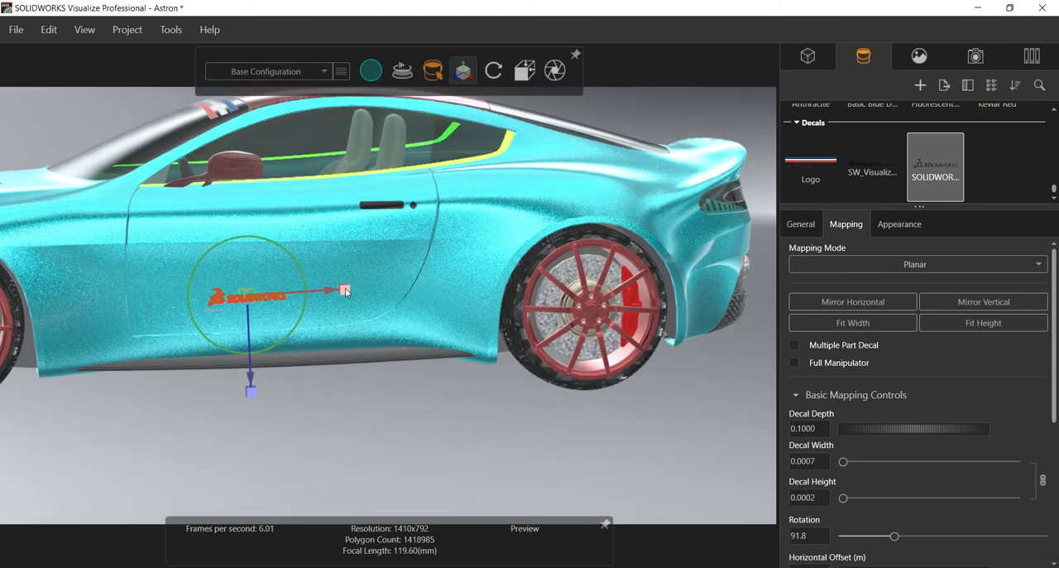
pyautogui.moveTo(345, 287); pyautogui.dragTo(482, 318)
pyautogui.scroll(2, 251, 342)
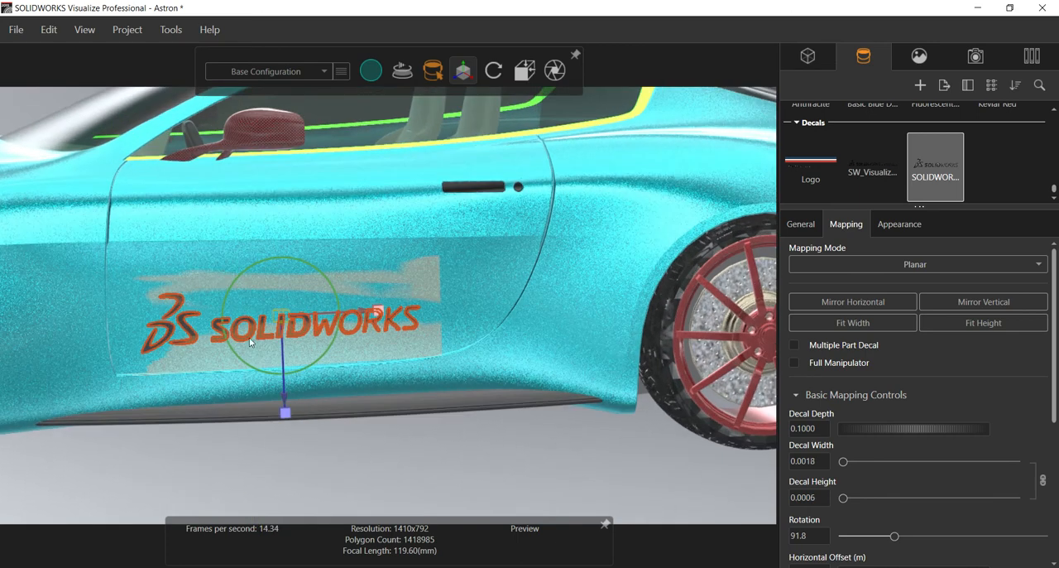
# Step: Set the SOLIDWORKS_Logo decal's depth to 1.5 and check it on the opposite side of the car
pyautogui.click(816, 427)
pyautogui.write('1.5')
pyautogui.press('Return')
pyautogui.moveTo(335, 449); pyautogui.dragTo(495, 372)
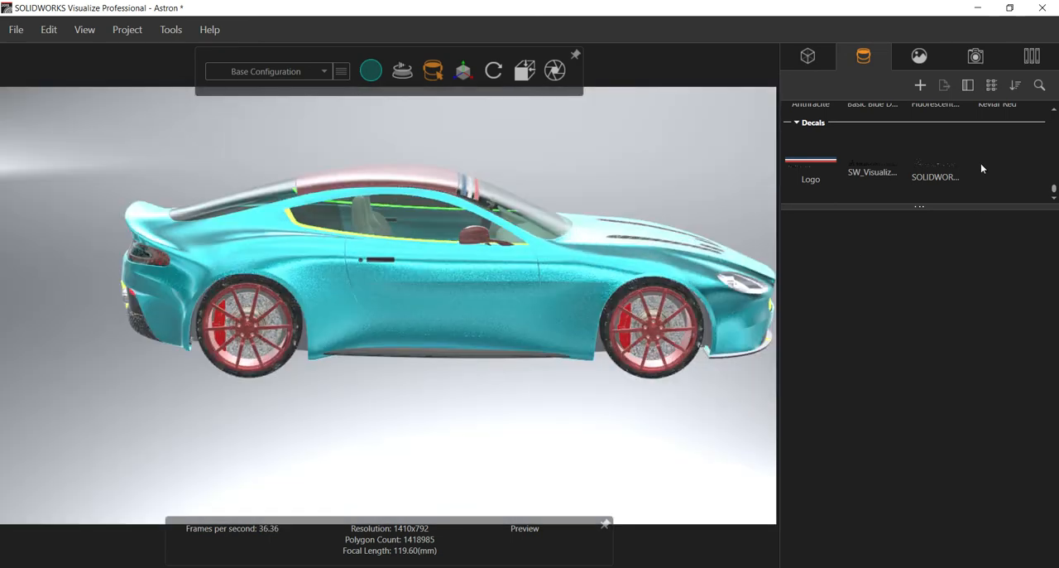
# Step: Reapply the SOLIDWORKS_Logo decal to the car's right door
pyautogui.click(931, 174)
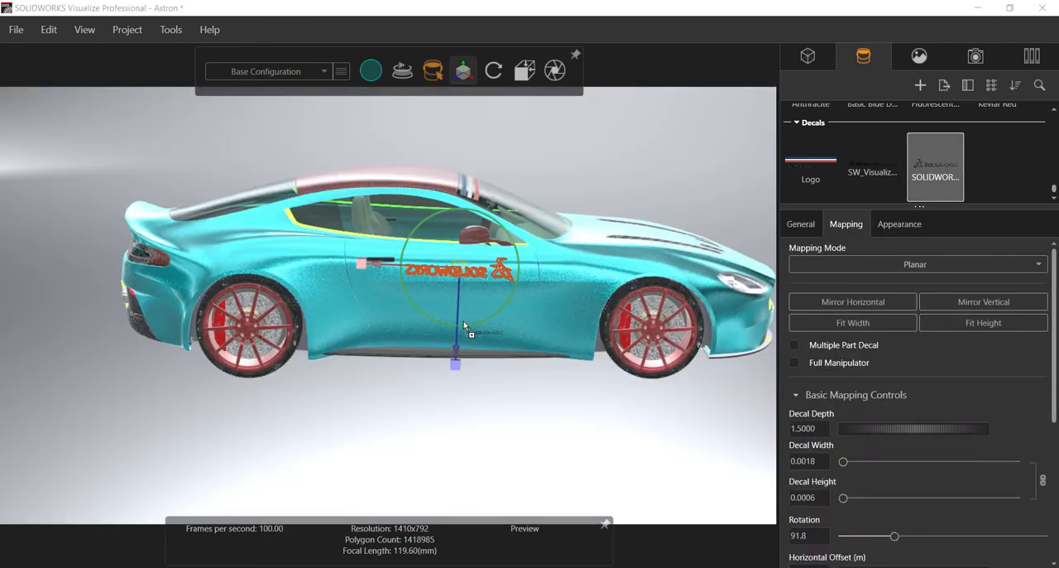
pyautogui.click(468, 308)
pyautogui.scroll(5, 469, 306)
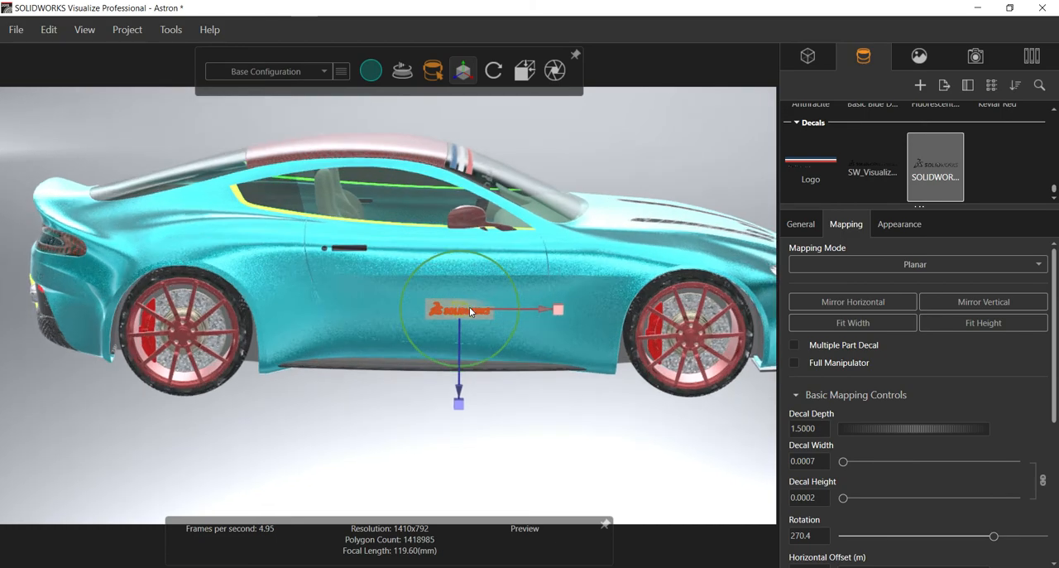
# Step: Enlarge the right door decal to about 0.0019 by 0.0006, rotate it to 270.6, and reposition it on the door
pyautogui.moveTo(526, 304); pyautogui.dragTo(711, 312)
pyautogui.scroll(-5, 402, 339)
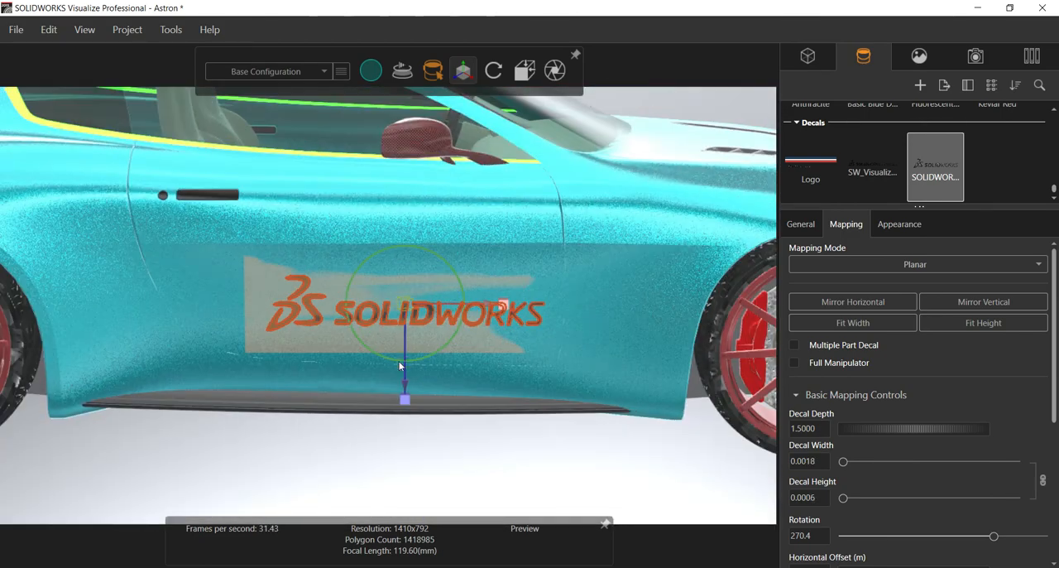
pyautogui.moveTo(464, 303); pyautogui.dragTo(424, 302)
pyautogui.moveTo(502, 305)
pyautogui.mouseDown()
pyautogui.moveTo(478, 306)
pyautogui.moveTo(513, 310)
pyautogui.mouseUp()
pyautogui.moveTo(398, 307); pyautogui.dragTo(373, 295)
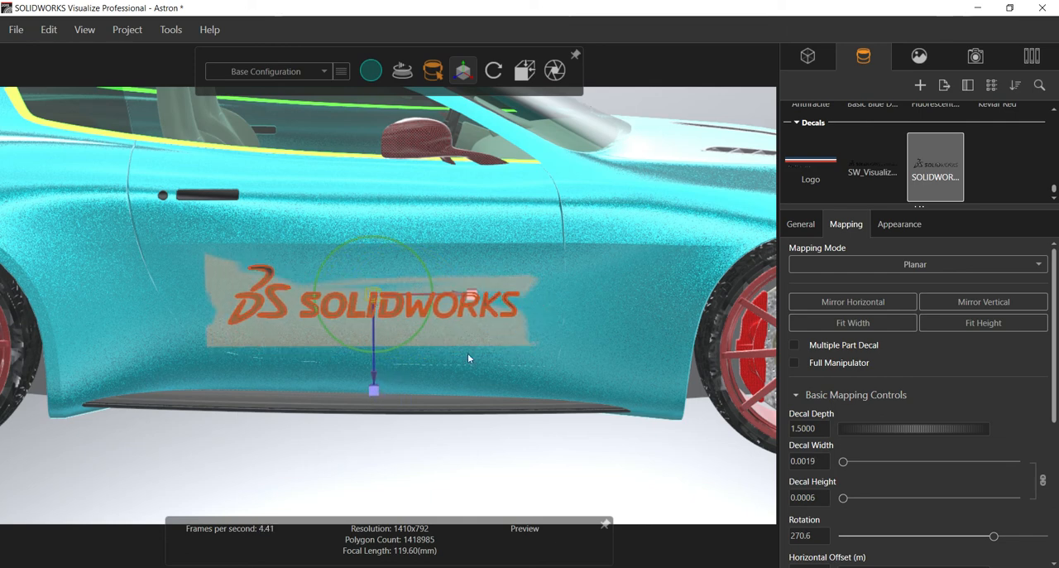
pyautogui.click(401, 465)
# Step: Inspect both sides of the car for the SOLIDWORKS logo
pyautogui.moveTo(390, 463); pyautogui.dragTo(212, 403)
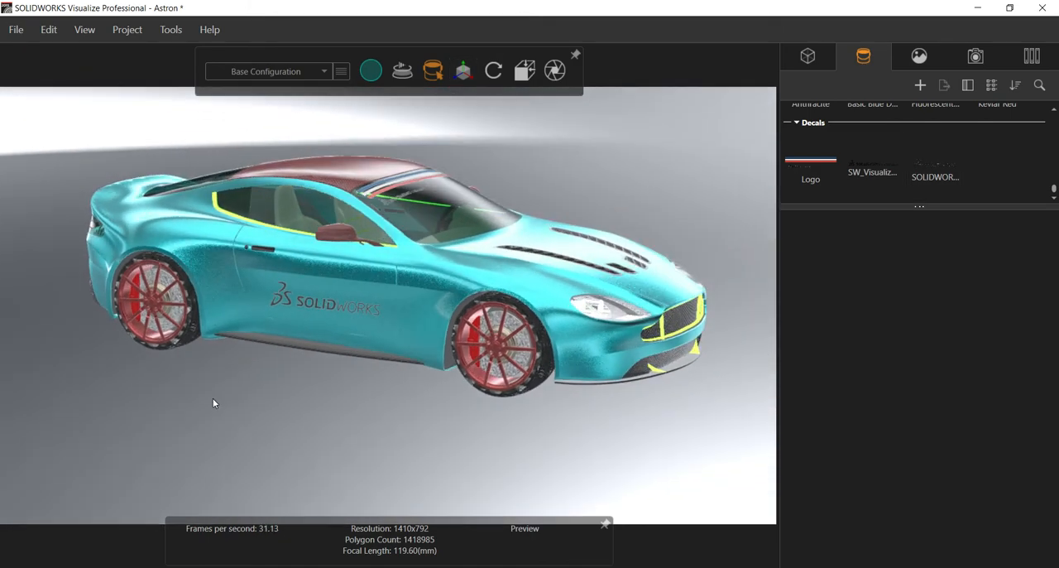
pyautogui.moveTo(327, 311); pyautogui.dragTo(371, 325)
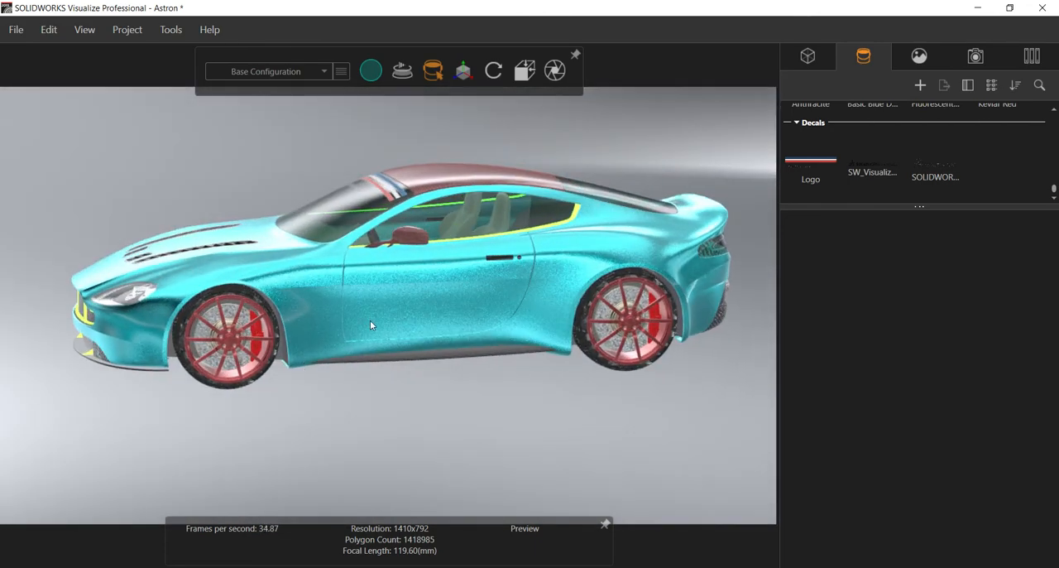
pyautogui.click(439, 314)
pyautogui.moveTo(467, 408); pyautogui.dragTo(586, 385)
pyautogui.click(563, 392)
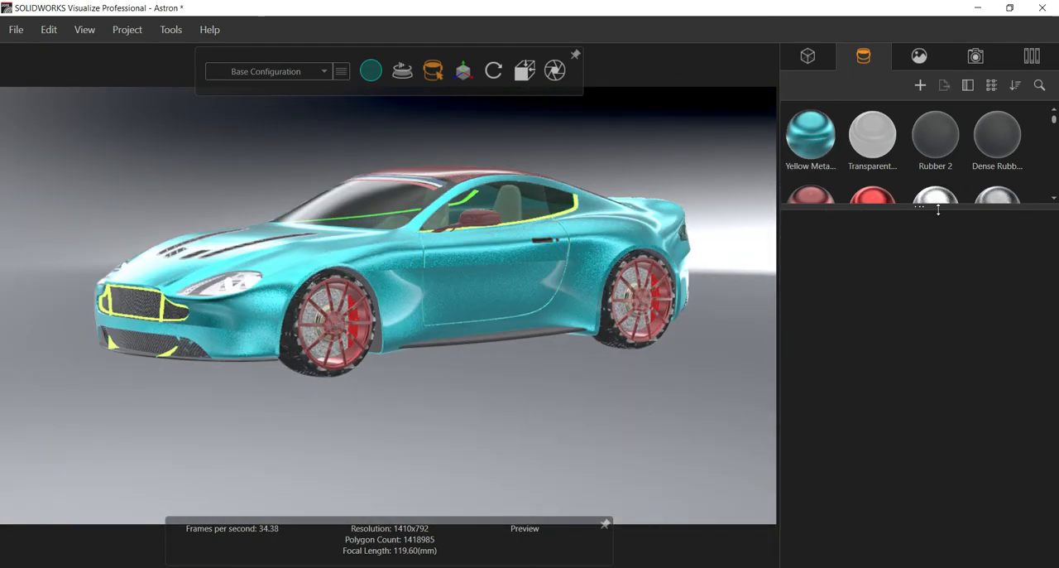
# Step: Enlarge the appearance list down to its decals and try to apply the existing SOLIDWORKS_Logo decal to the left door
pyautogui.moveTo(933, 205); pyautogui.dragTo(931, 507)
pyautogui.scroll(-5, 915, 405)
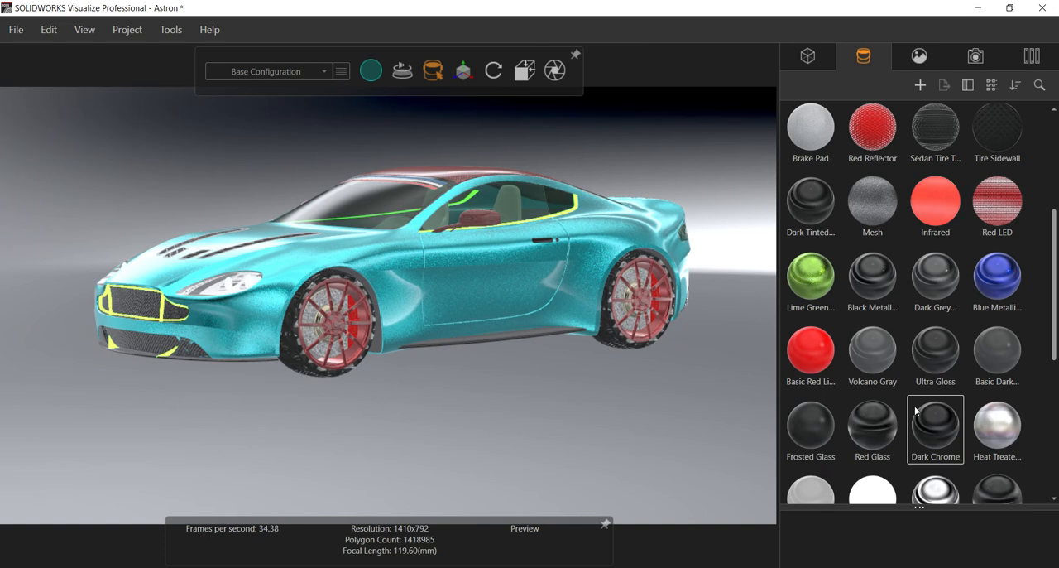
pyautogui.scroll(-3, 904, 371)
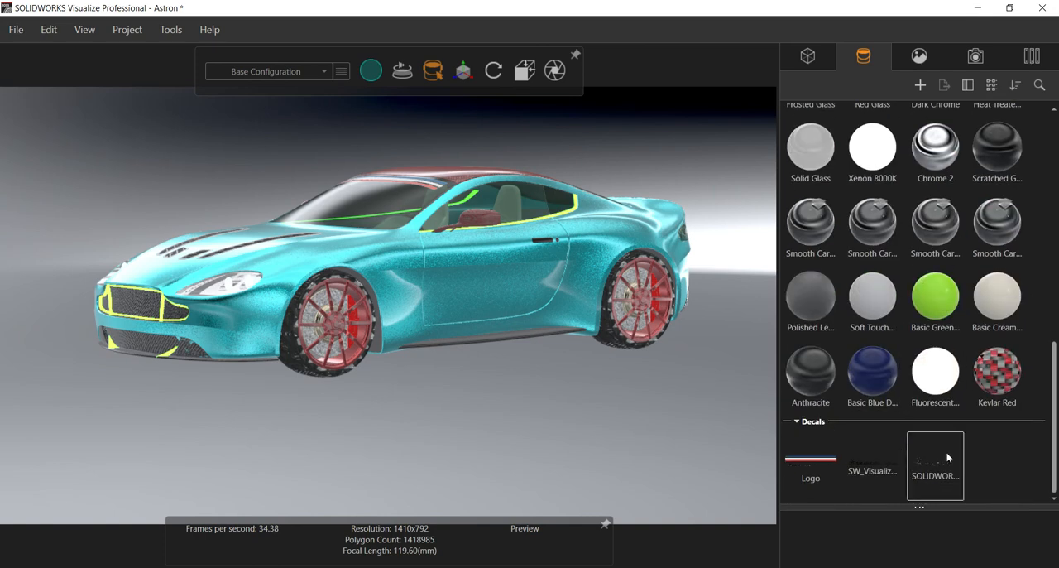
pyautogui.moveTo(947, 457); pyautogui.dragTo(509, 291)
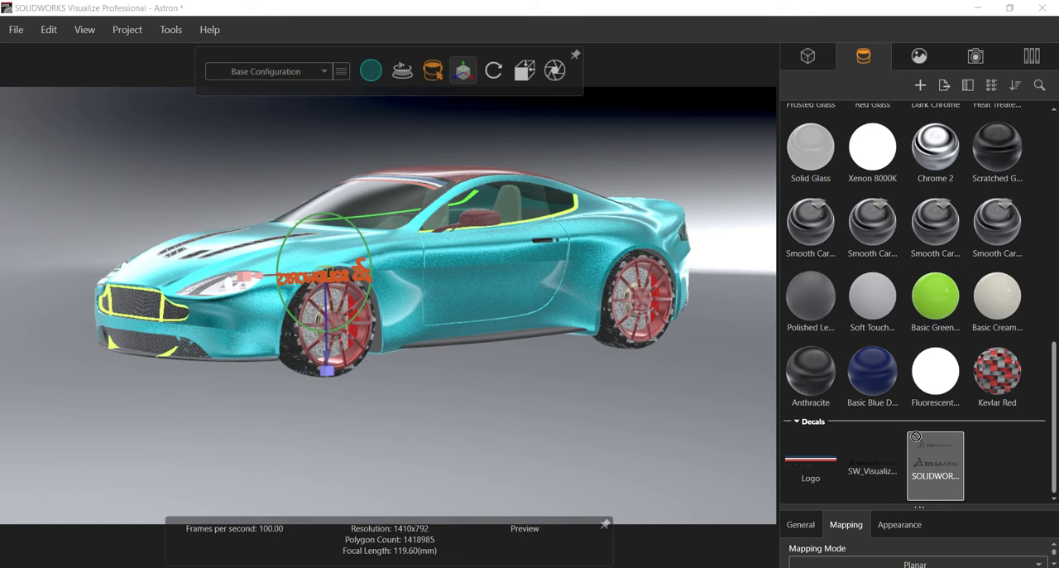
pyautogui.moveTo(360, 320); pyautogui.dragTo(386, 347)
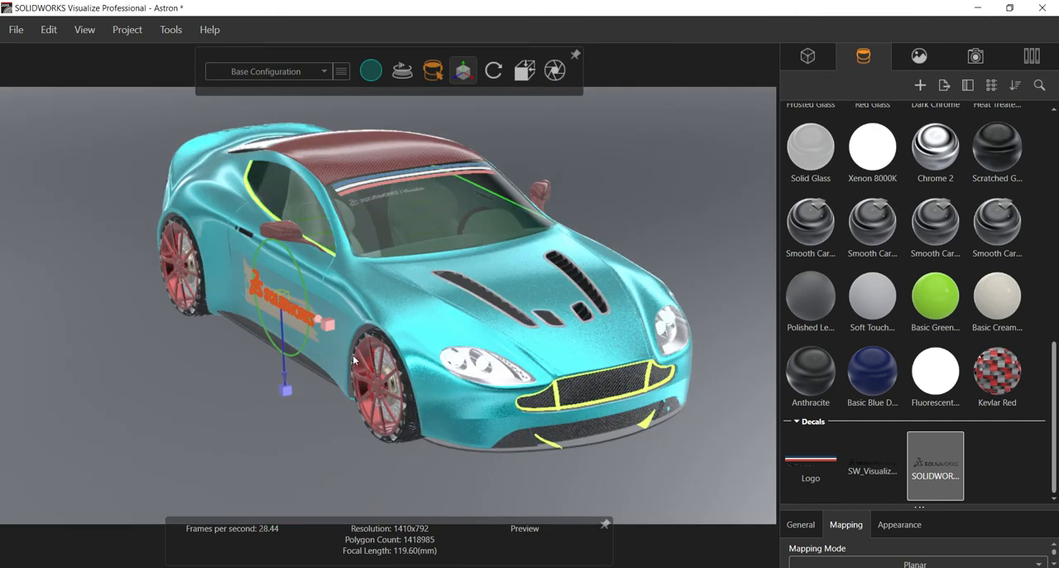
pyautogui.click(249, 402)
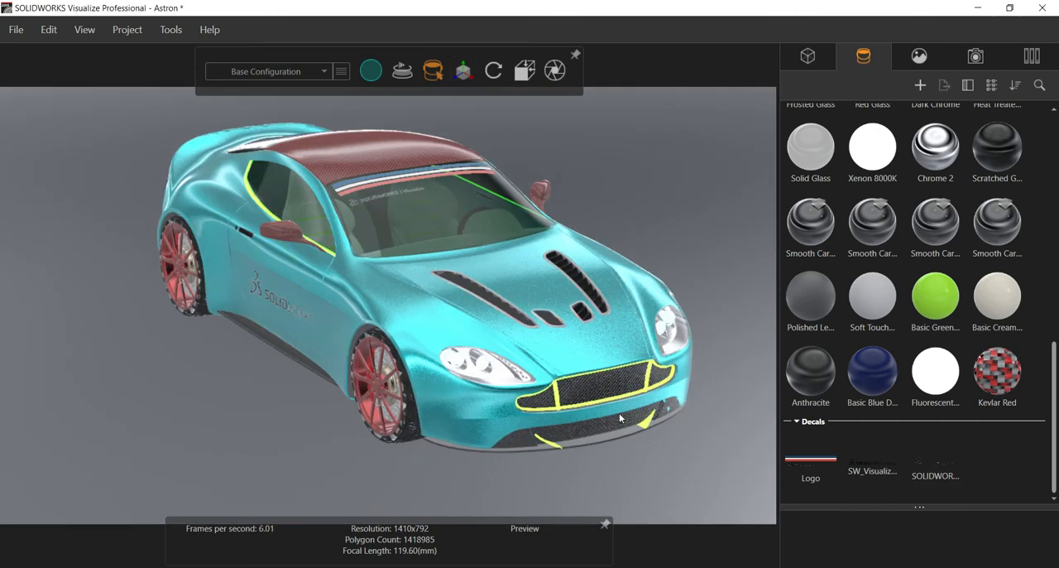
# Step: Duplicate the SOLIDWORKS_Logo decal and apply the copy to the car's left door
pyautogui.click(947, 455)
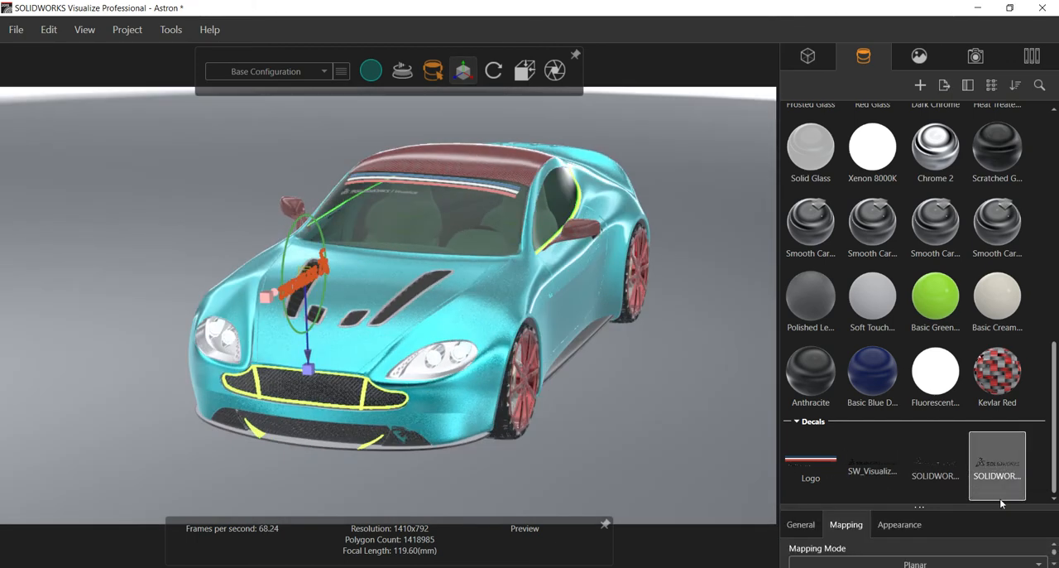
pyautogui.moveTo(1009, 476); pyautogui.dragTo(576, 294)
pyautogui.moveTo(456, 355)
pyautogui.mouseDown()
pyautogui.moveTo(577, 355)
pyautogui.moveTo(471, 352)
pyautogui.mouseUp()
pyautogui.scroll(8, 520, 313)
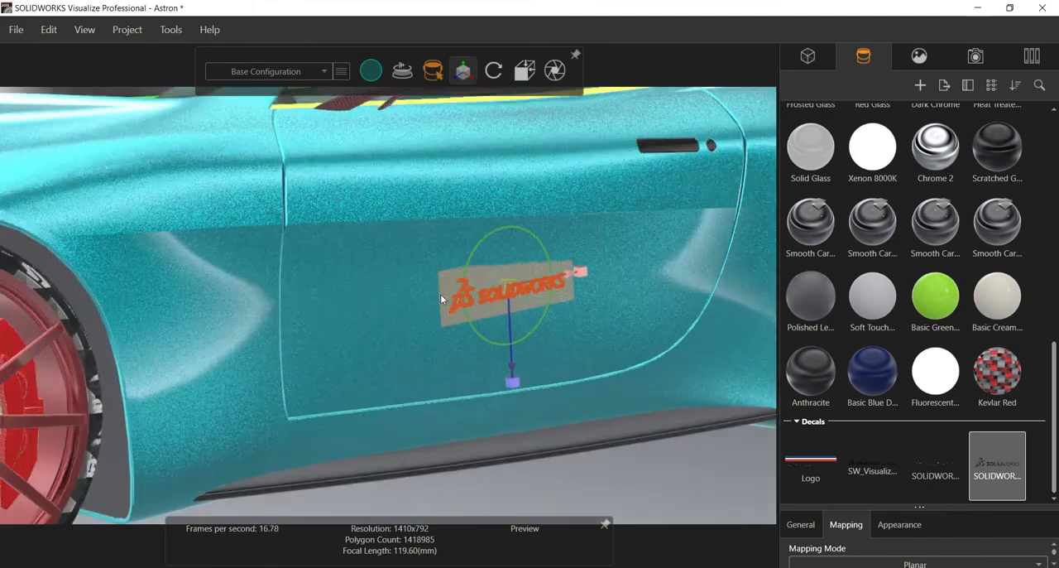
# Step: Enlarge the SOLIDWORKS decal on the left door to span roughly three-quarters of the door's width, and deselect it
pyautogui.scroll(3, 466, 275)
pyautogui.moveTo(417, 276); pyautogui.dragTo(414, 288)
pyautogui.moveTo(474, 245); pyautogui.dragTo(618, 236)
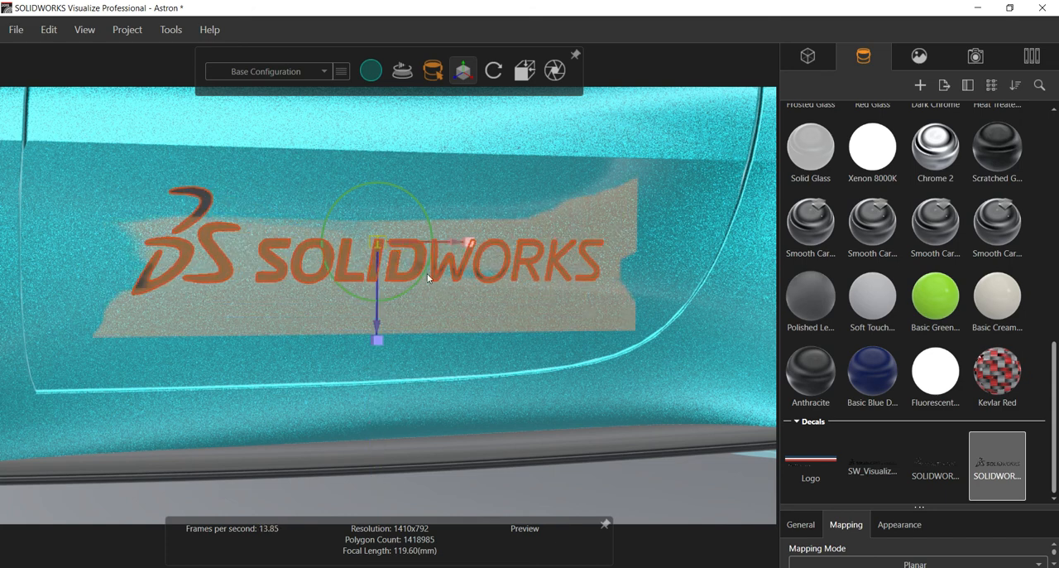
pyautogui.moveTo(425, 270); pyautogui.dragTo(426, 270)
pyautogui.scroll(-5, 437, 296)
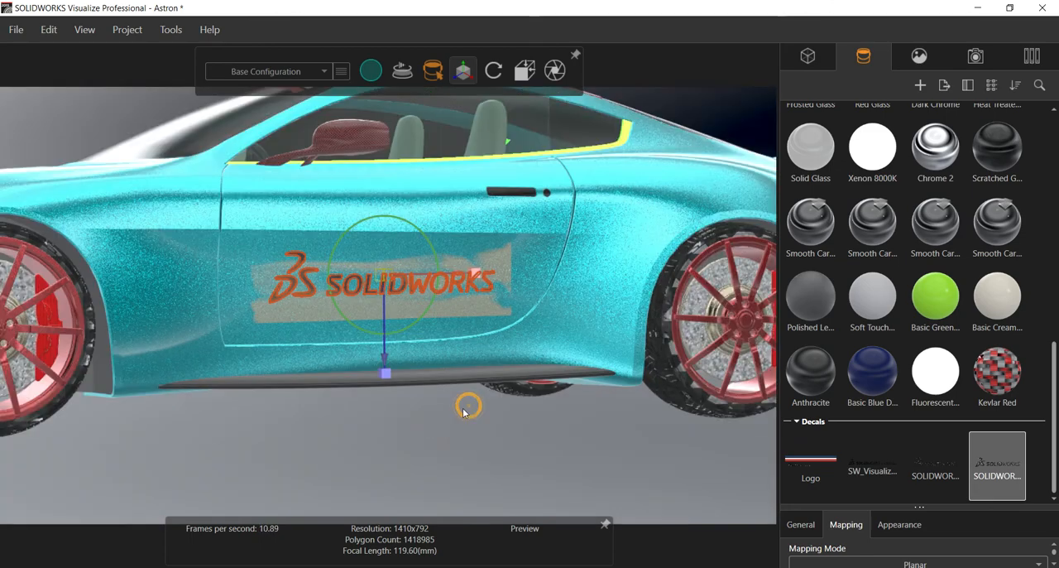
pyautogui.click(464, 409)
# Step: Switch the viewport to Accurate render mode and examine the left door decal and the front of the car
pyautogui.moveTo(449, 406); pyautogui.dragTo(501, 401, button='middle')
pyautogui.scroll(-5, 479, 376)
pyautogui.moveTo(372, 72)
pyautogui.click(378, 101)
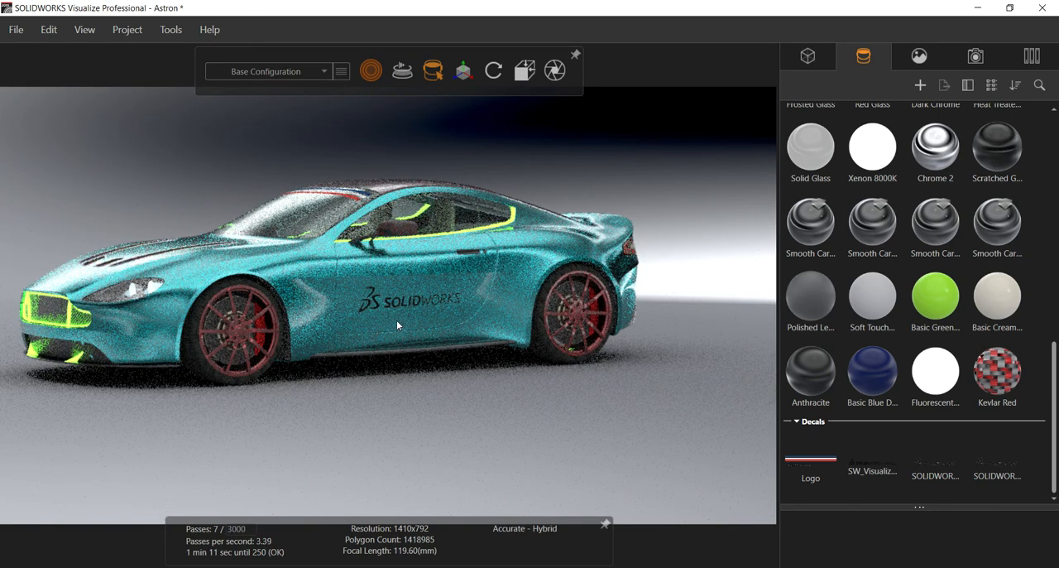
pyautogui.scroll(3, 396, 307)
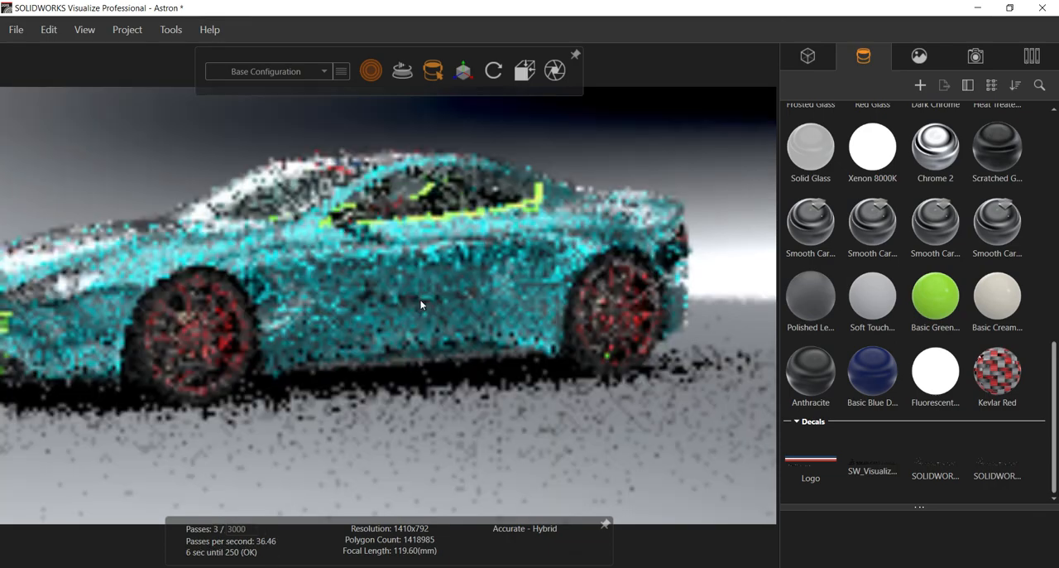
pyautogui.moveTo(486, 291); pyautogui.dragTo(280, 213)
pyautogui.scroll(1, 280, 213)
# Step: Switch the viewport to Fast render mode and examine the decals on the windshield, rear bumper and right door
pyautogui.moveTo(372, 73)
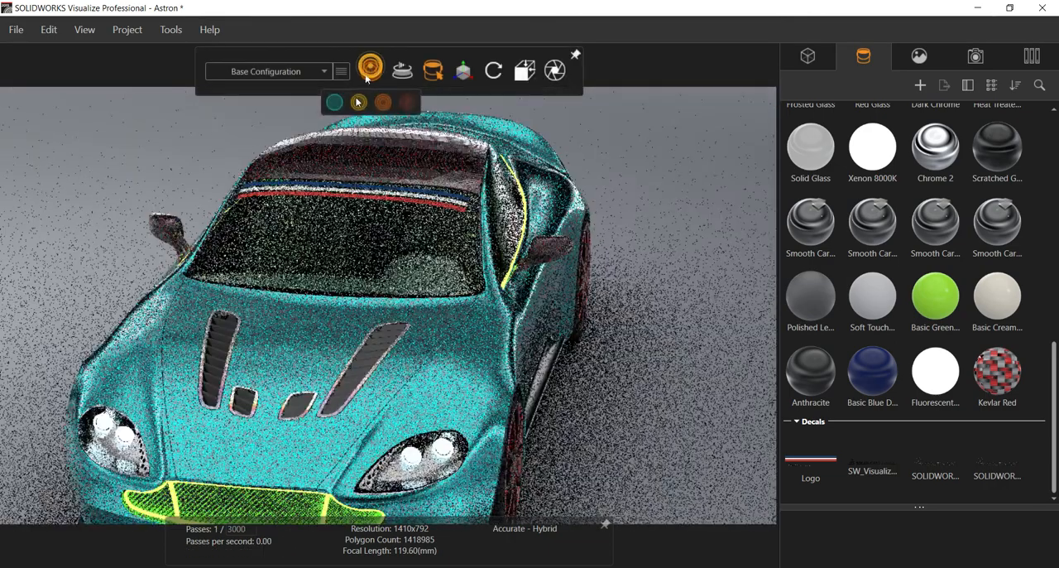
pyautogui.click(357, 103)
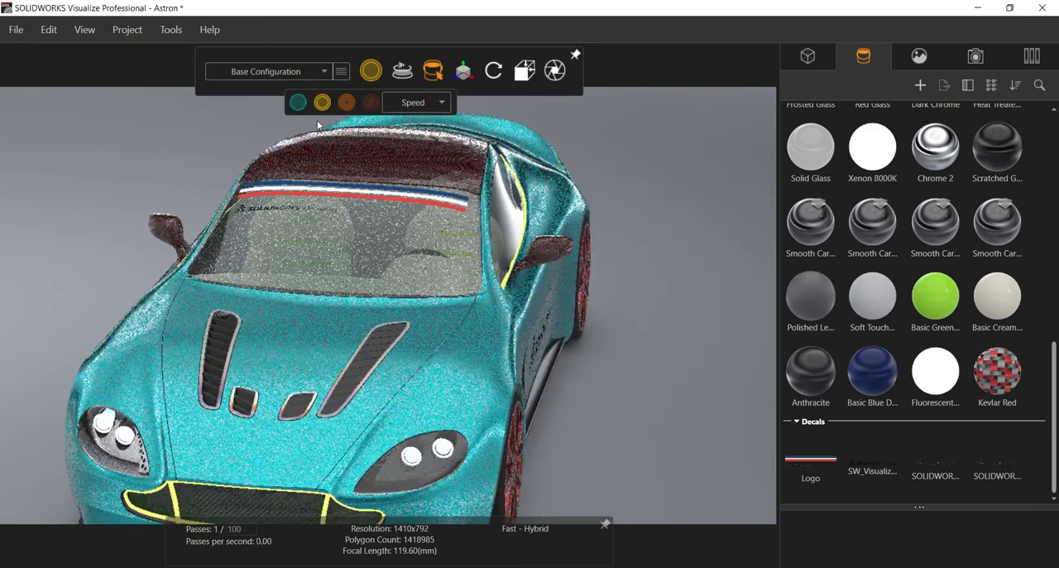
pyautogui.scroll(2, 185, 169)
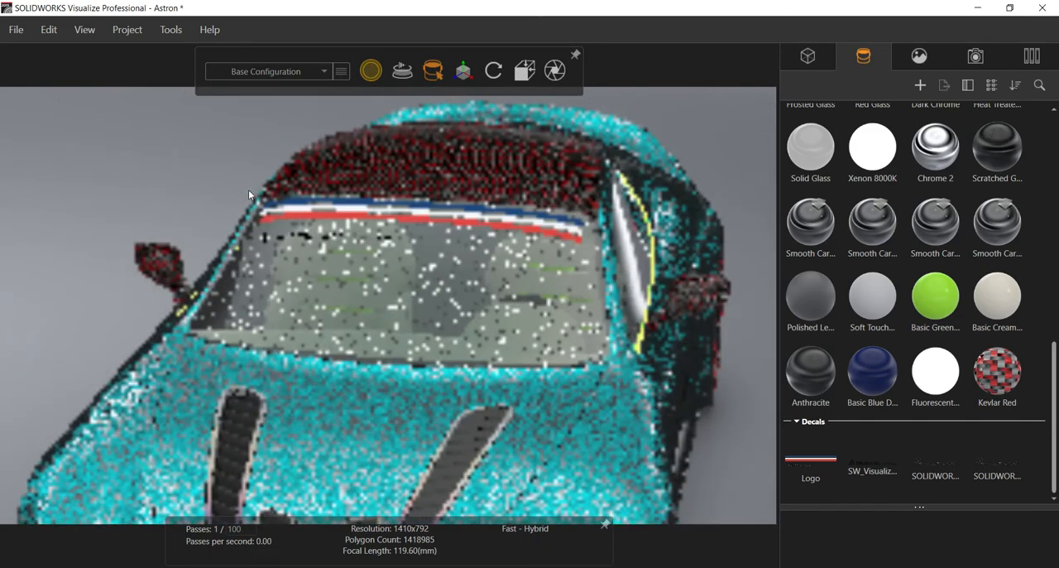
pyautogui.moveTo(166, 173); pyautogui.dragTo(372, 342)
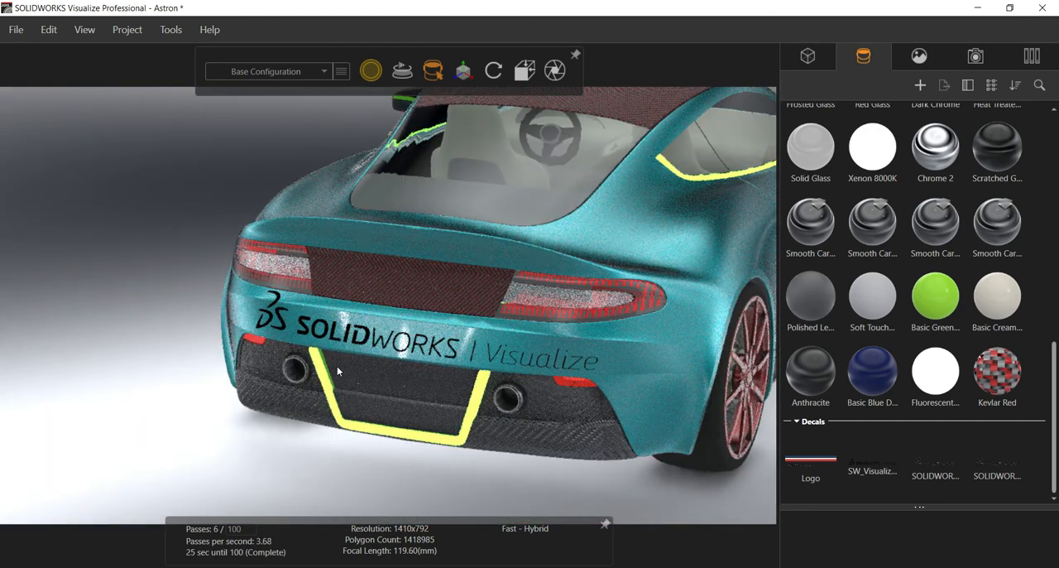
pyautogui.moveTo(337, 365); pyautogui.dragTo(645, 259)
pyautogui.scroll(3, 644, 259)
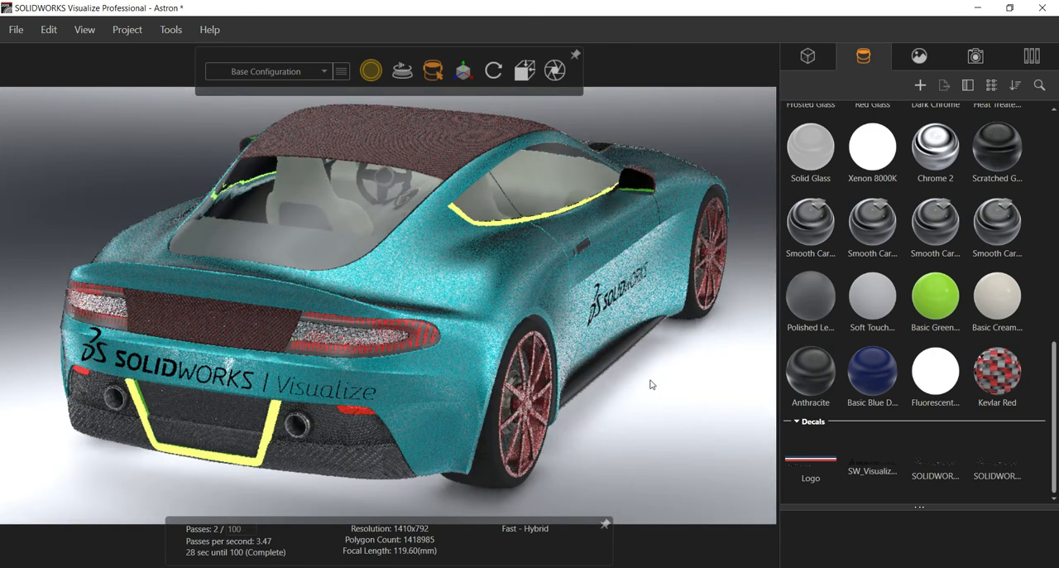